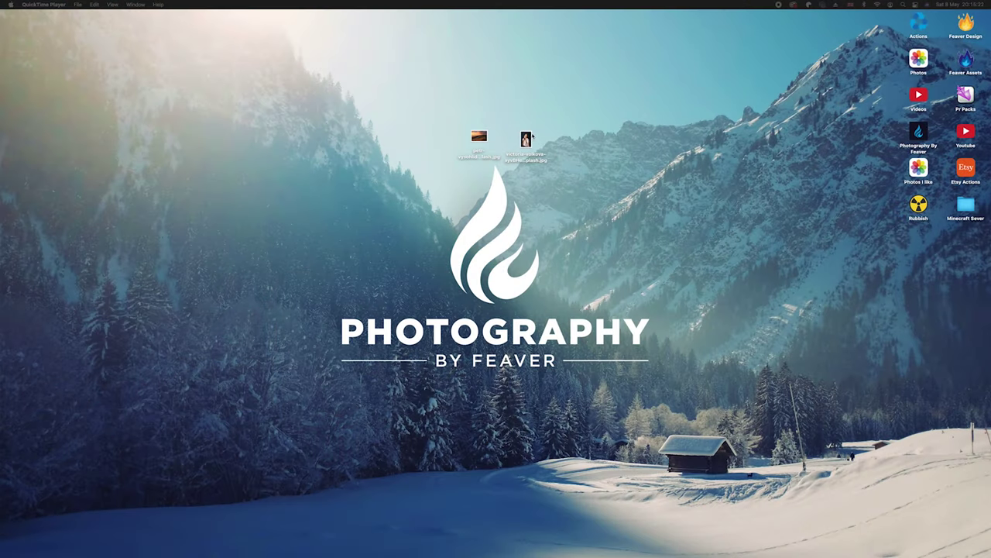
Step: Preview the portrait photo and the other image file on the desktop
click(530, 138)
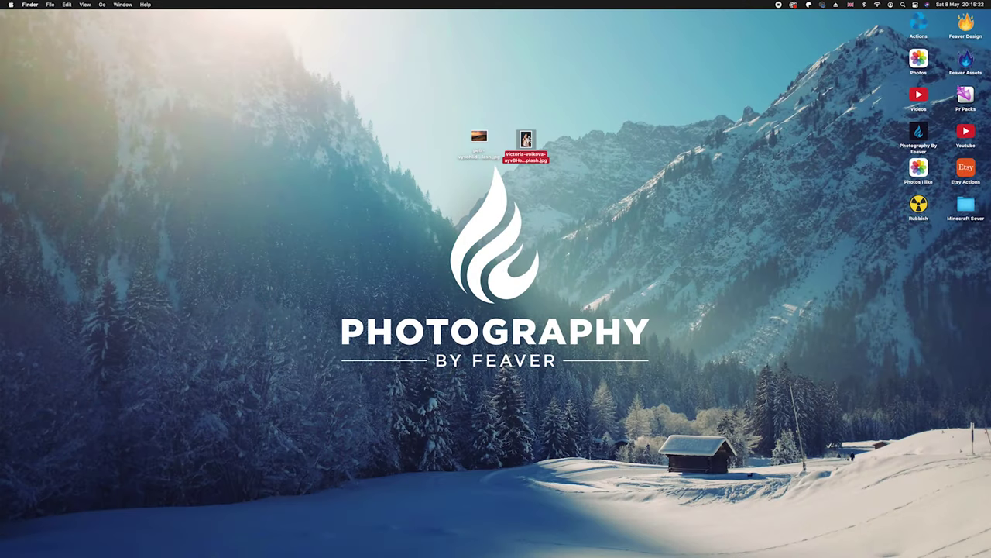
key(space)
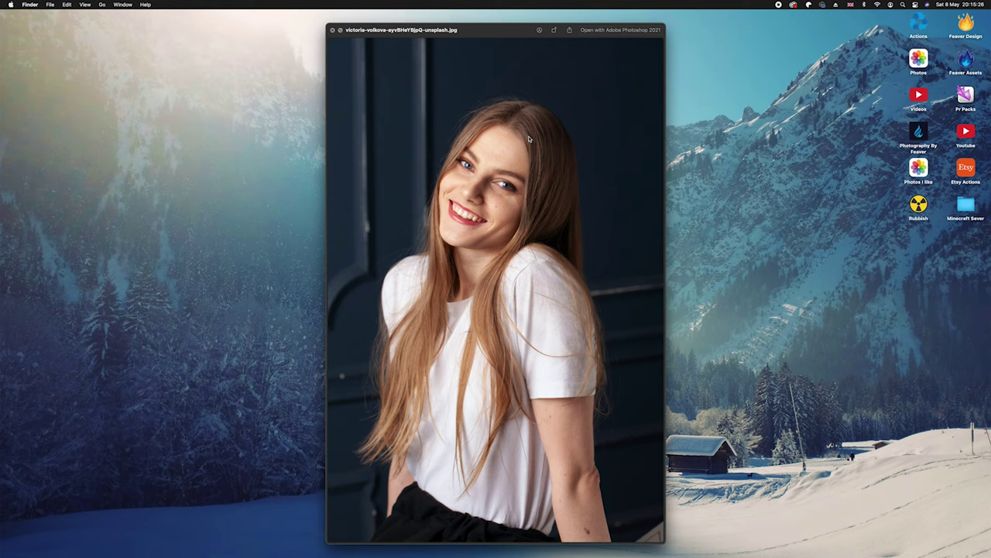
key(Right)
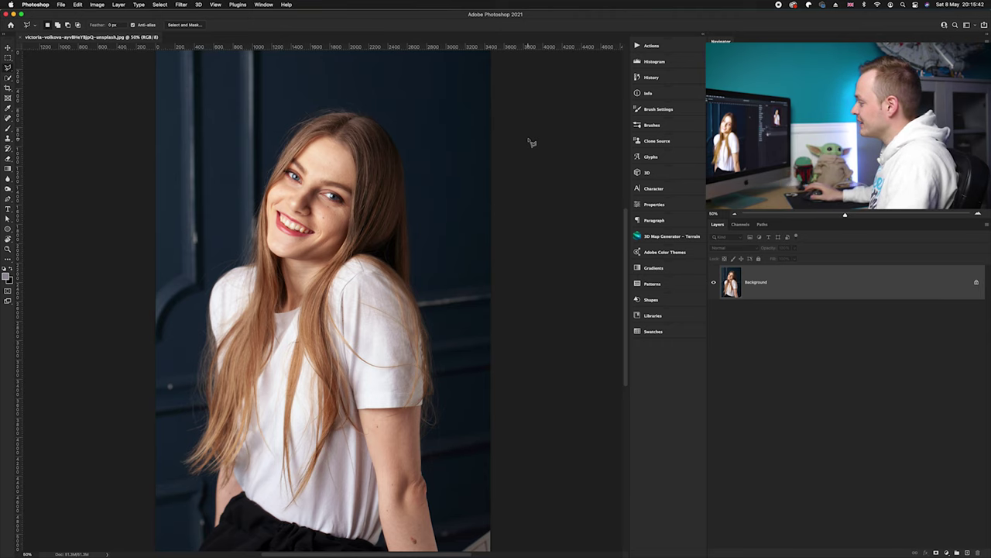
Step: In Photoshop, examine the portrait's long hair and face up close, and return to the full figure
scroll(211, 386, up, 5)
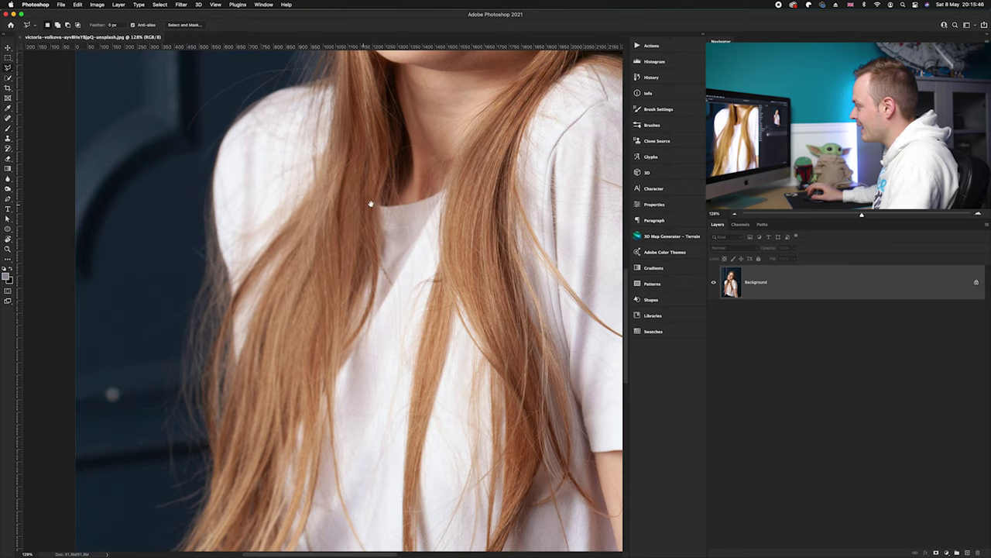
scroll(371, 204, up, 6)
scroll(203, 295, up, 4)
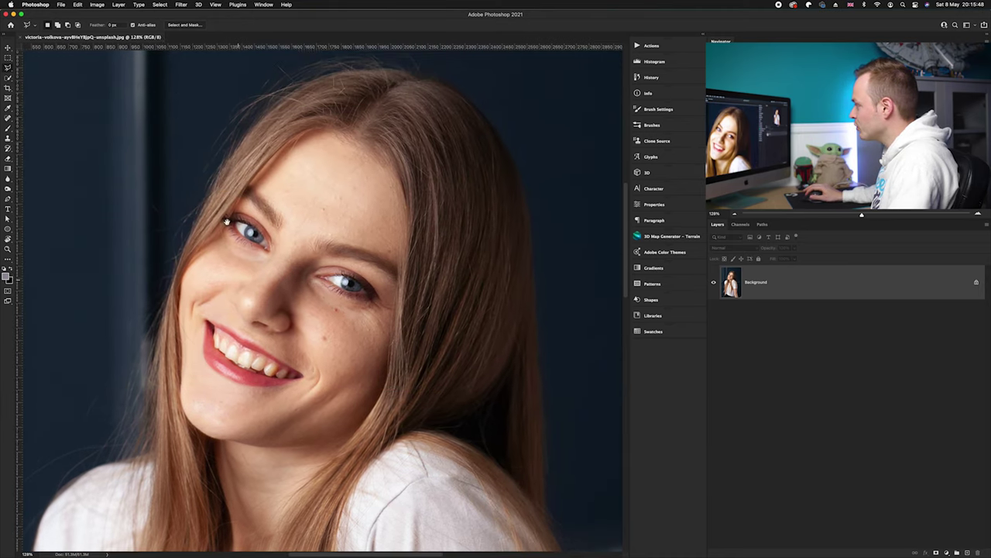
scroll(361, 198, down, 5)
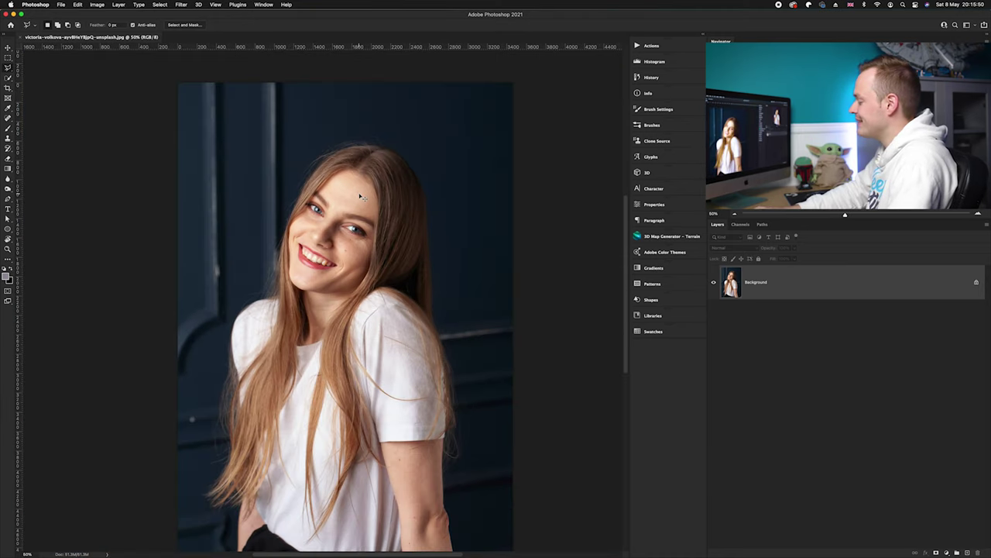
scroll(362, 198, down, 1)
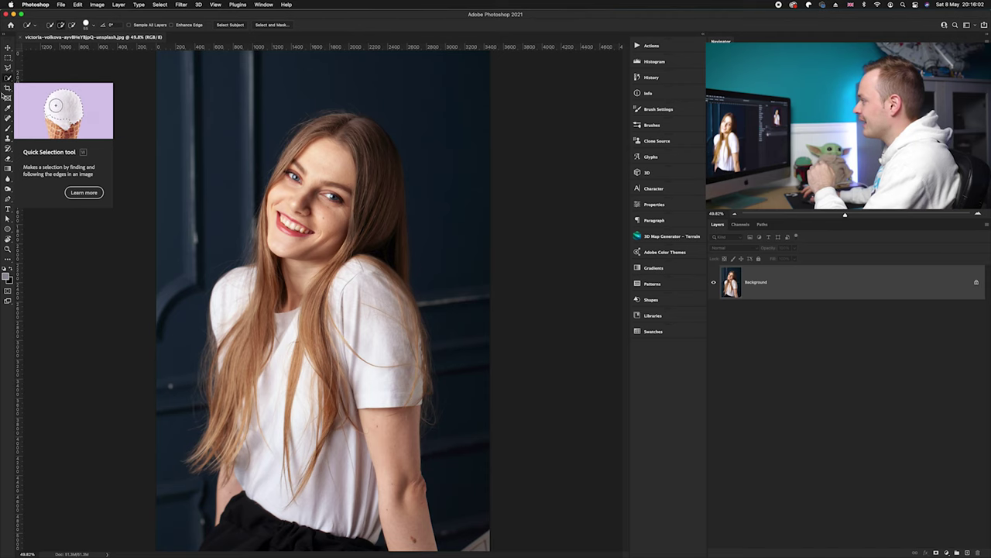
Step: Select the woman with the Quick Selection tool, covering her head, shirt, arms, trousers and the hair along her side
click(308, 196)
mouse_move(333, 190)
mouse_down()
mouse_move(356, 155)
mouse_move(371, 225)
mouse_move(395, 232)
mouse_up()
mouse_move(397, 319)
mouse_down()
mouse_move(417, 529)
mouse_move(288, 538)
mouse_move(226, 505)
mouse_up()
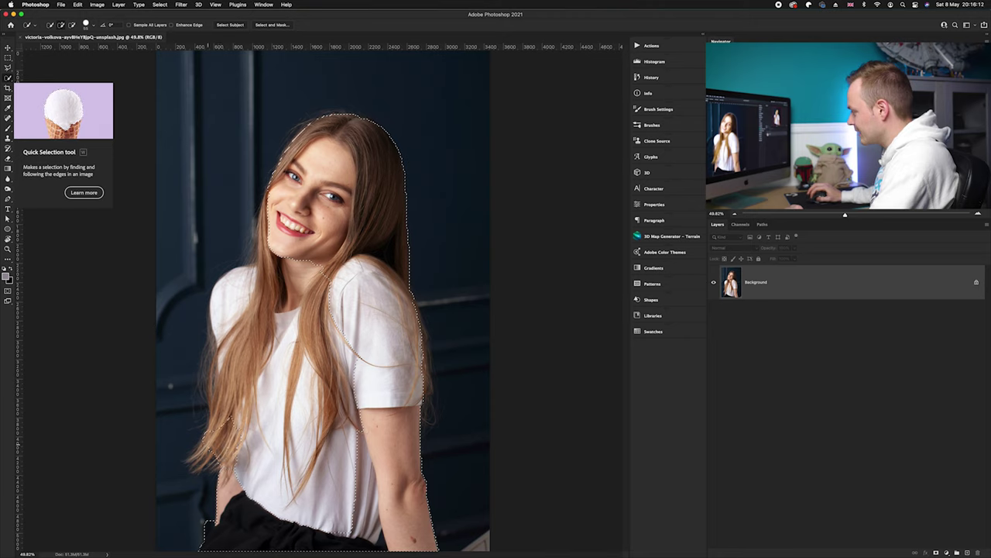
drag(200, 457, 259, 270)
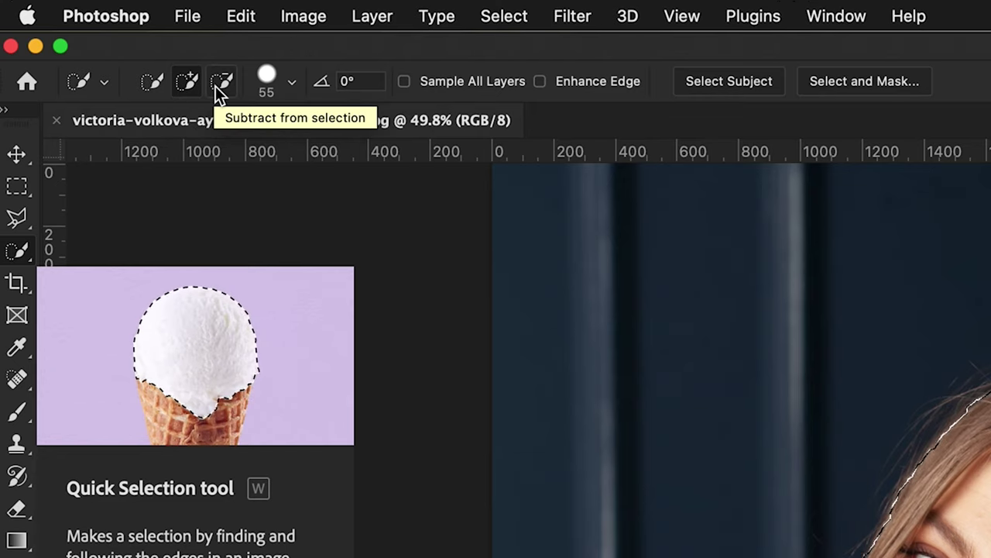
Step: Return to the Quick Selection tool and open the woman's selection in the Select and Mask workspace
click(18, 155)
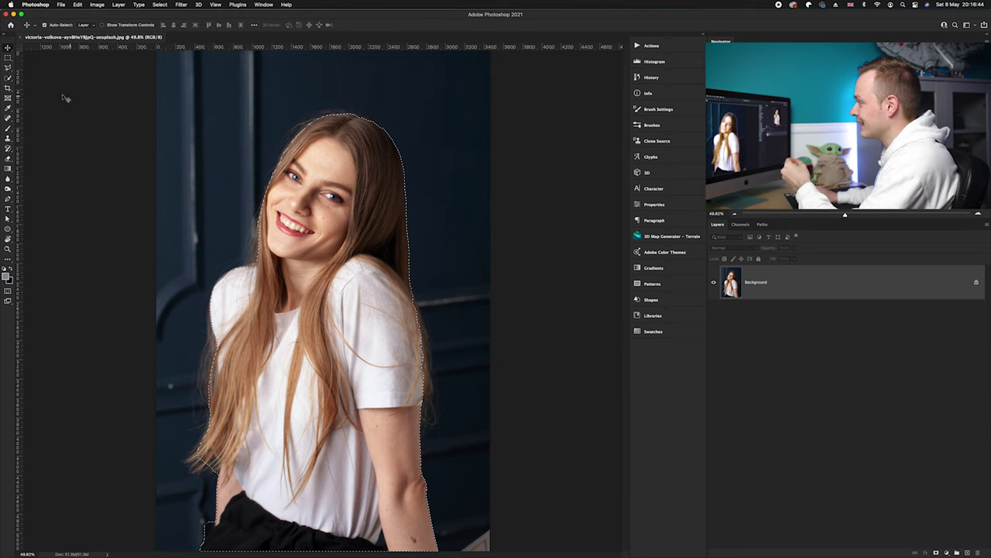
click(8, 78)
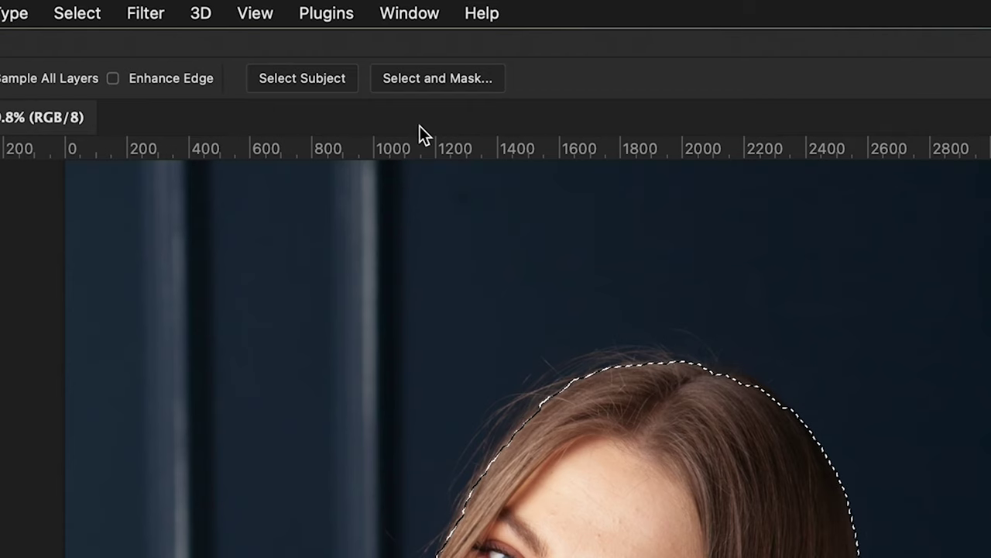
click(394, 78)
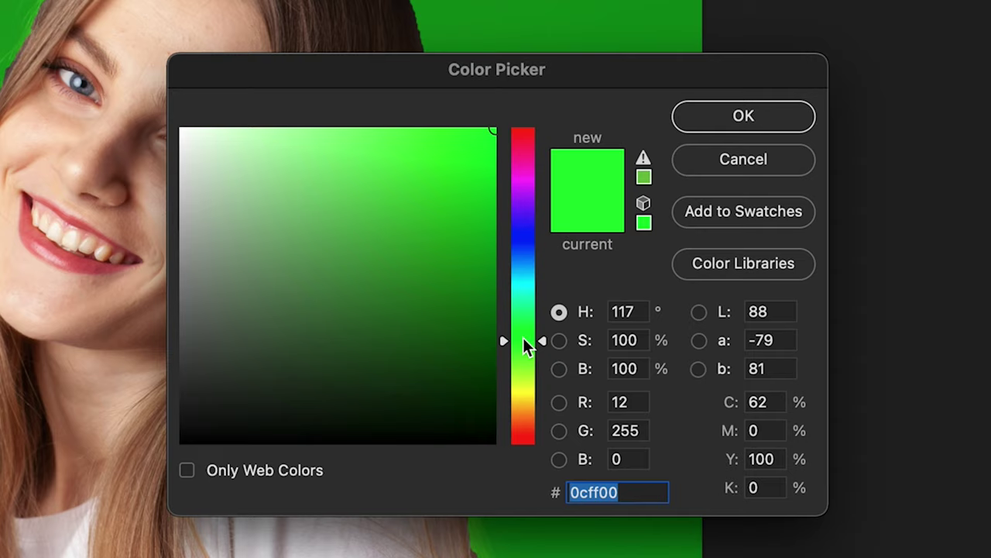
Step: Try blue for the mask overlay colour, and settle on bright green 18ff00
drag(524, 337, 540, 273)
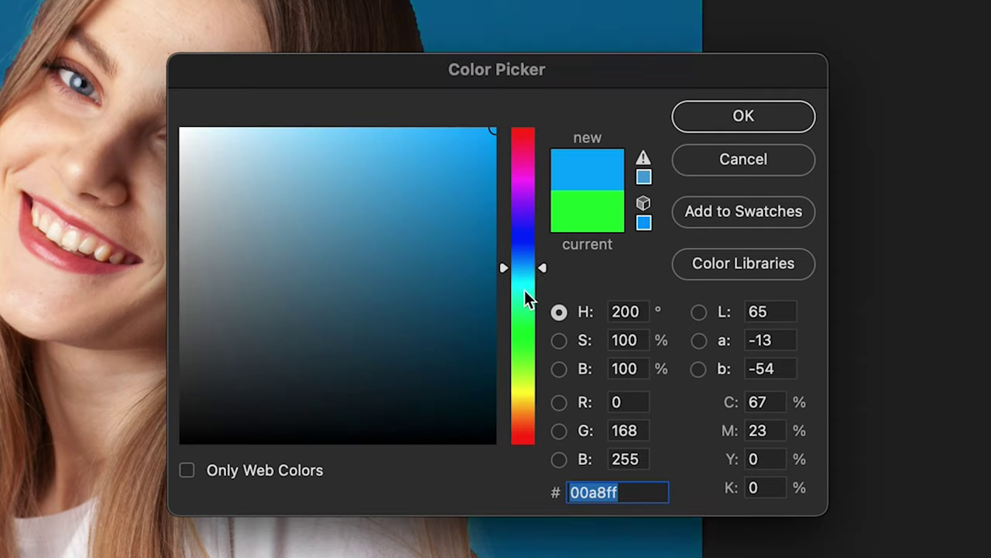
click(515, 342)
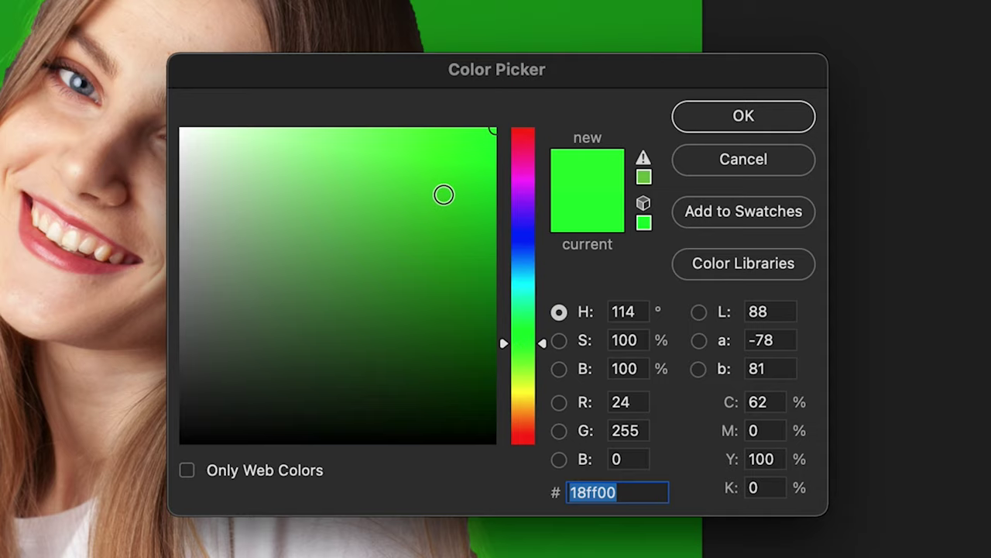
click(722, 119)
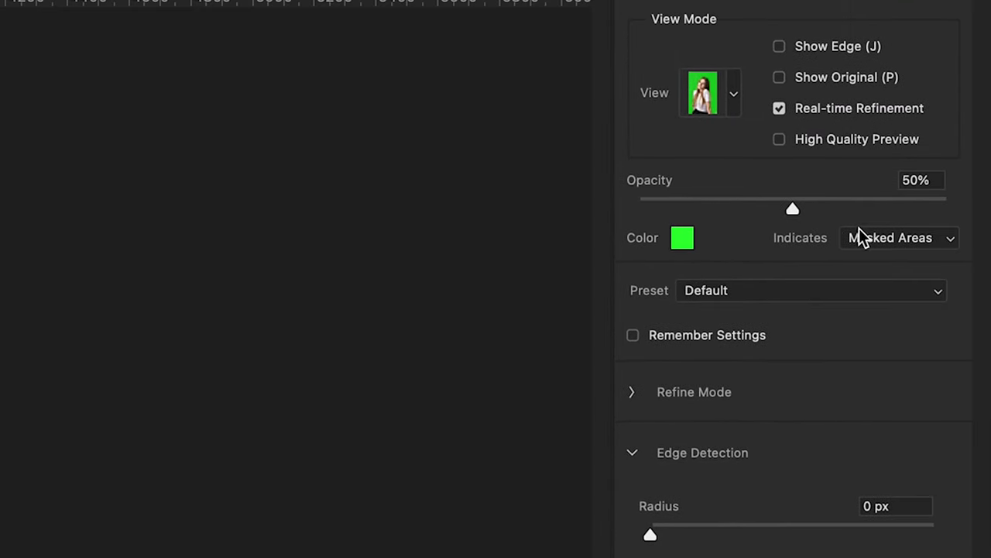
Step: Try stronger overlay opacities and restore the opacity to 50%
drag(793, 209, 891, 210)
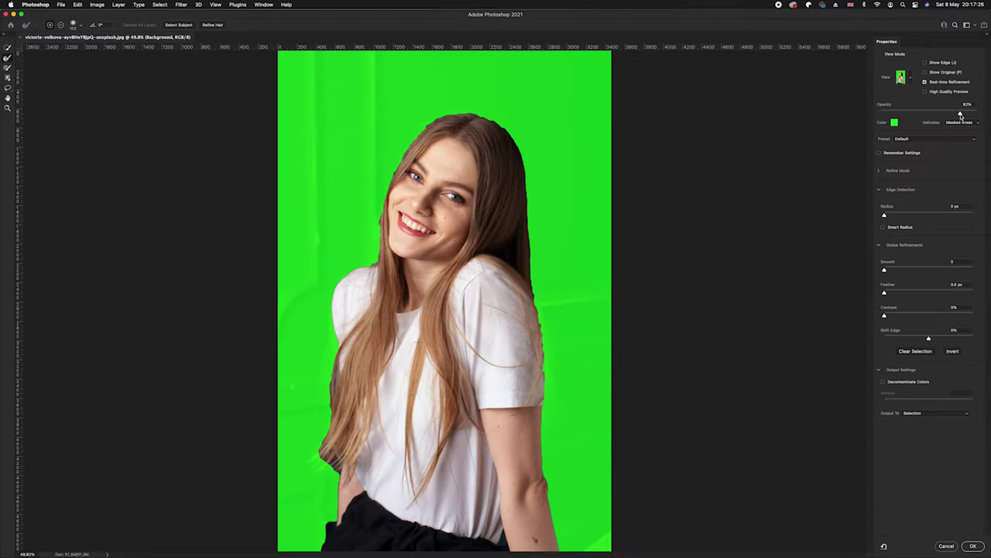
mouse_move(960, 114)
mouse_down()
mouse_move(898, 114)
mouse_move(957, 114)
mouse_move(944, 115)
mouse_up()
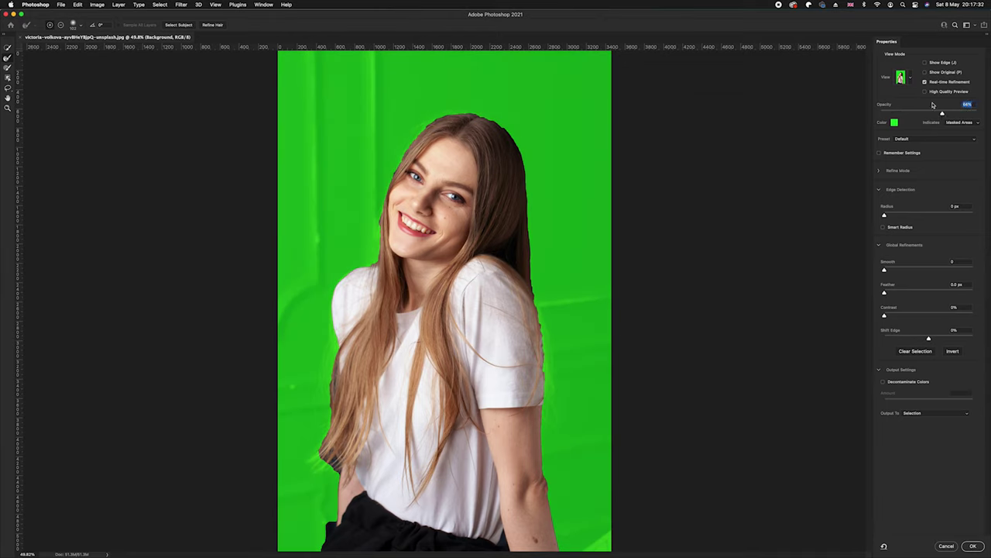
text(50)
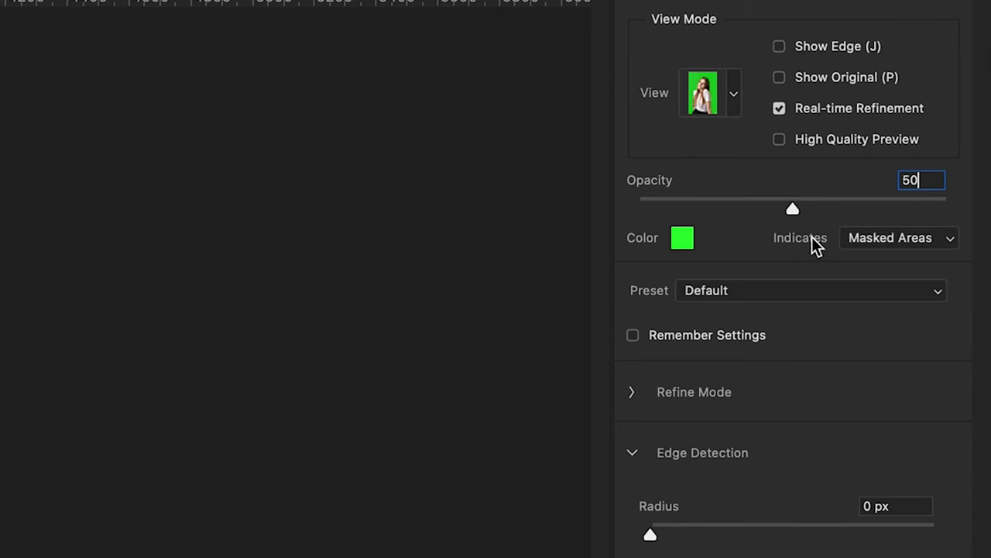
Step: Try having the overlay indicate Selected Areas and switch it back to Masked Areas
click(858, 242)
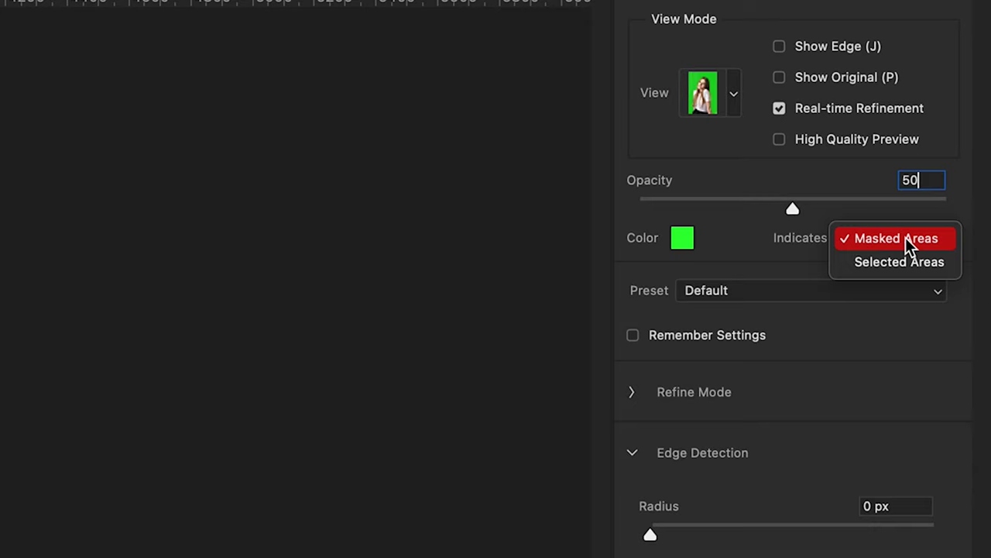
click(903, 260)
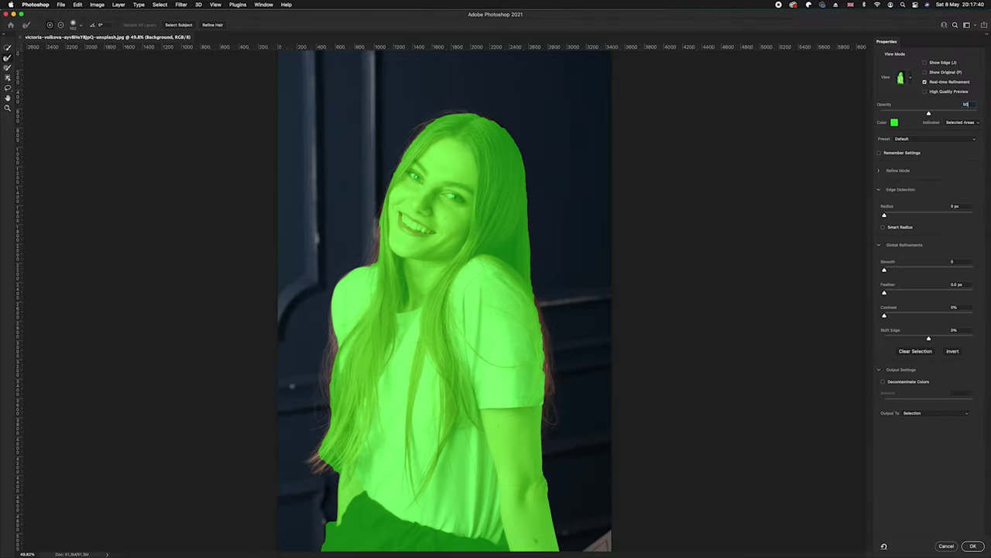
click(965, 123)
click(966, 117)
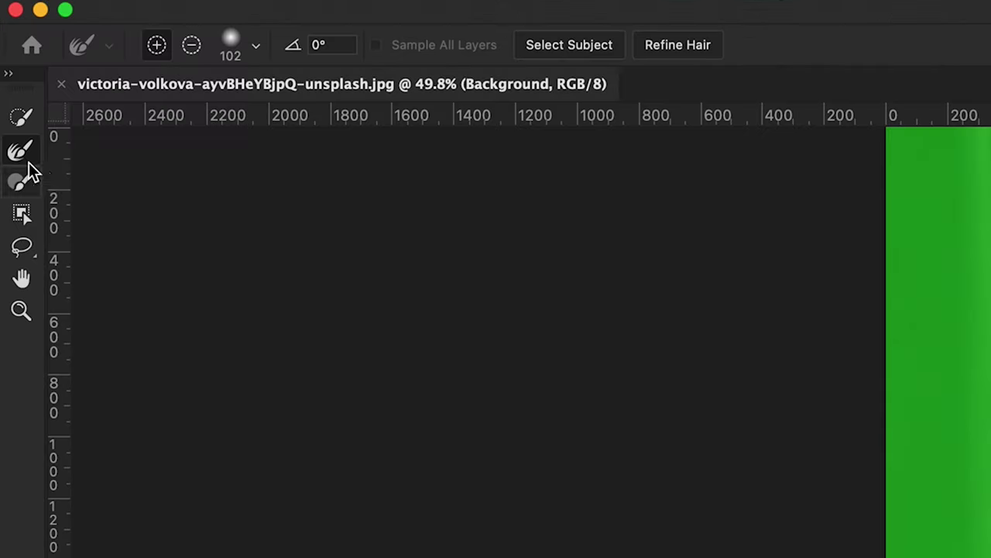
click(7, 60)
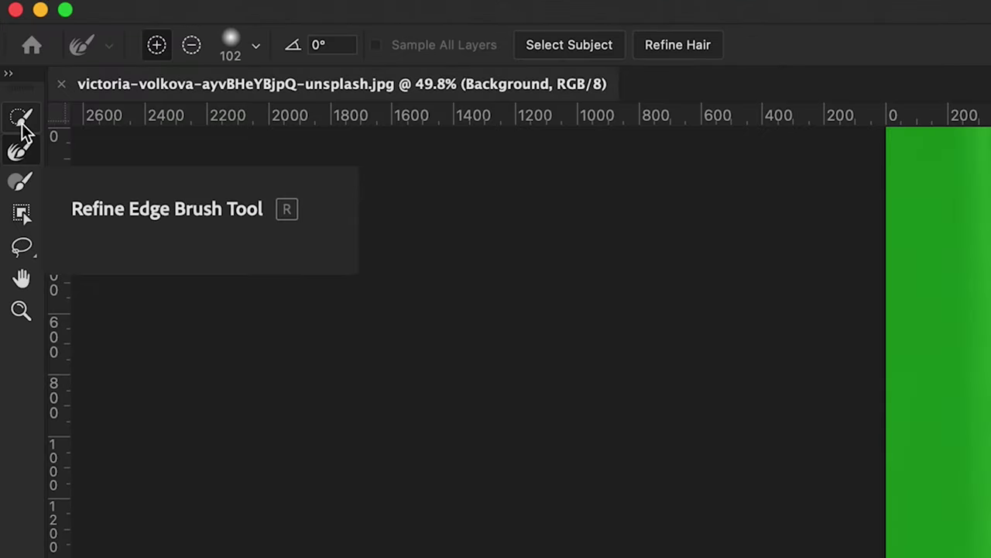
key(w)
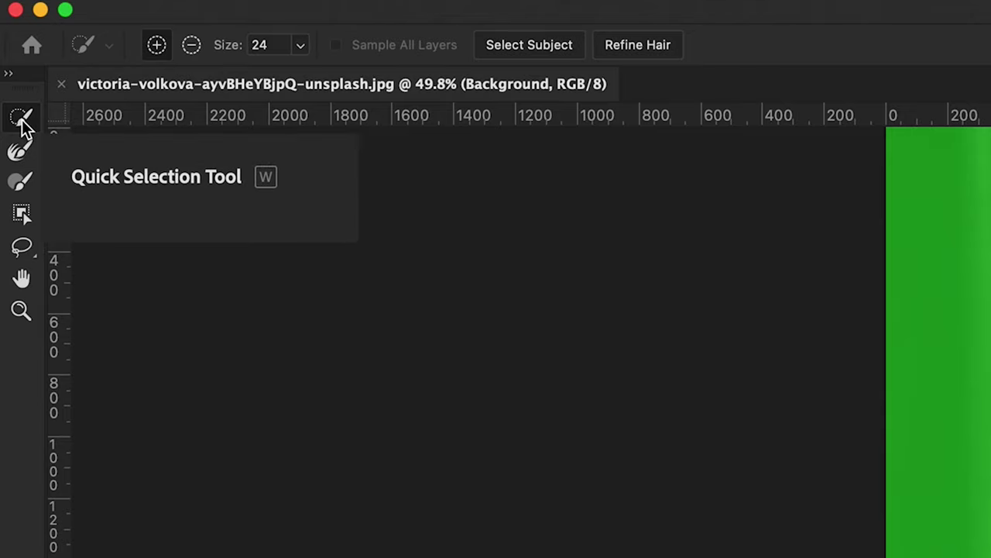
key(r)
key(w)
click(21, 153)
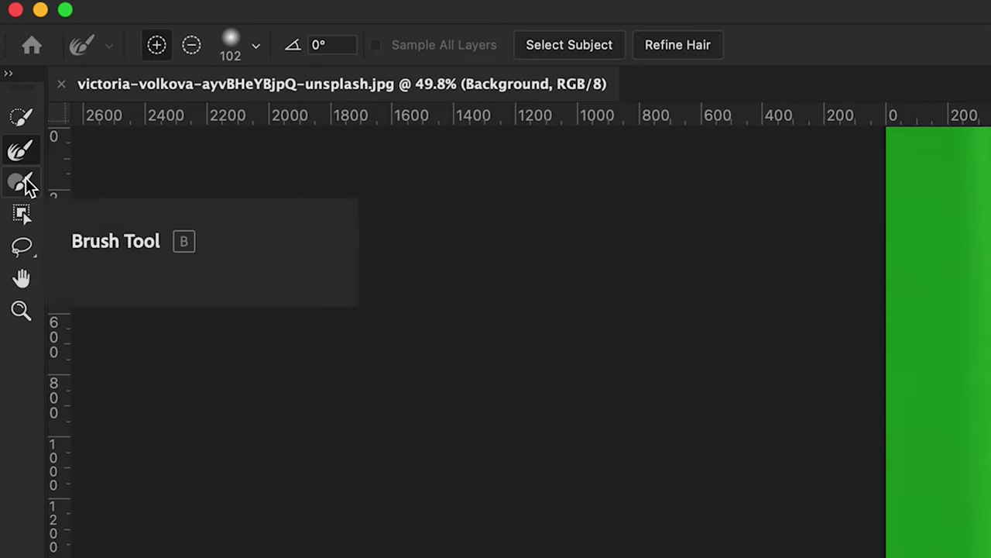
click(22, 183)
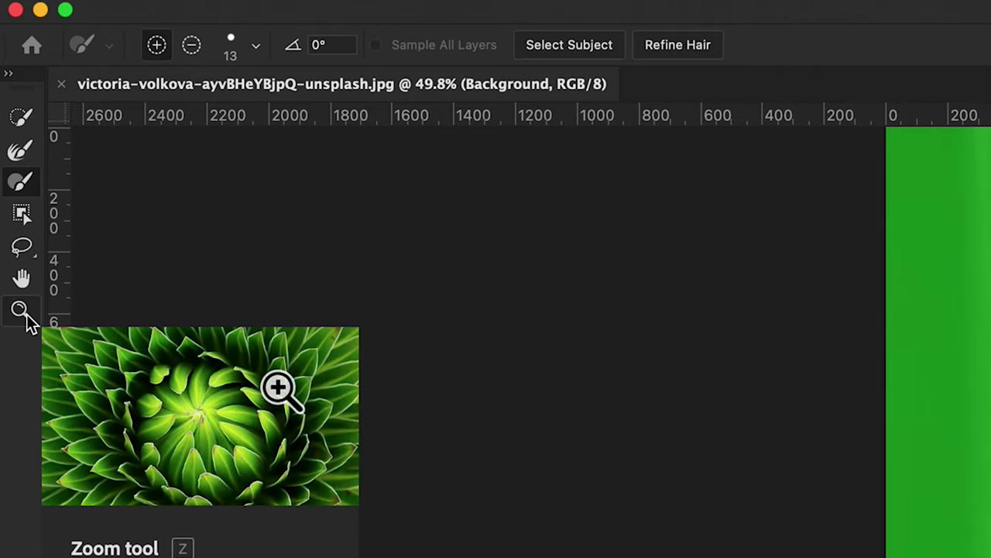
Step: Refine the flyaway hairs along the top of the woman's head with the Refine Edge Brush Tool
click(20, 152)
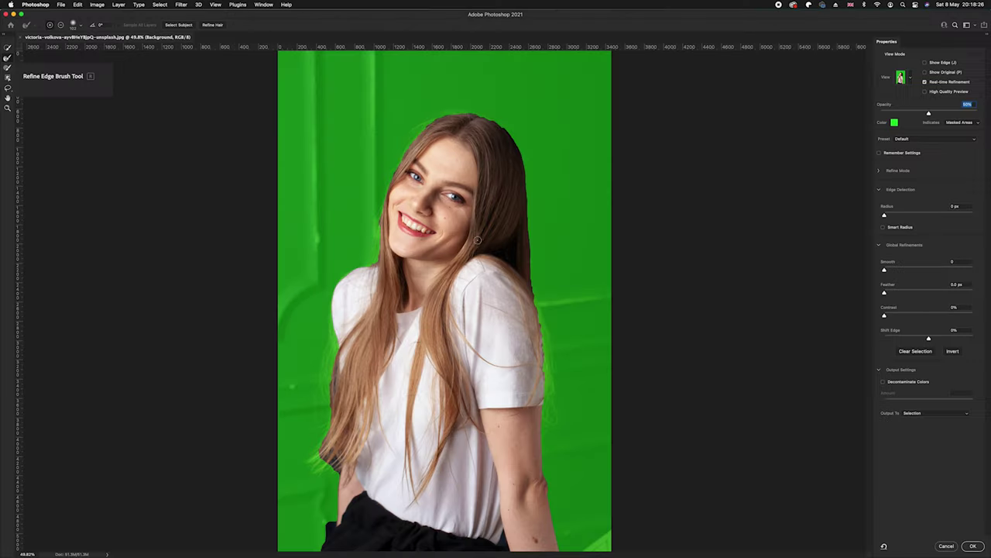
scroll(468, 225, up, 8)
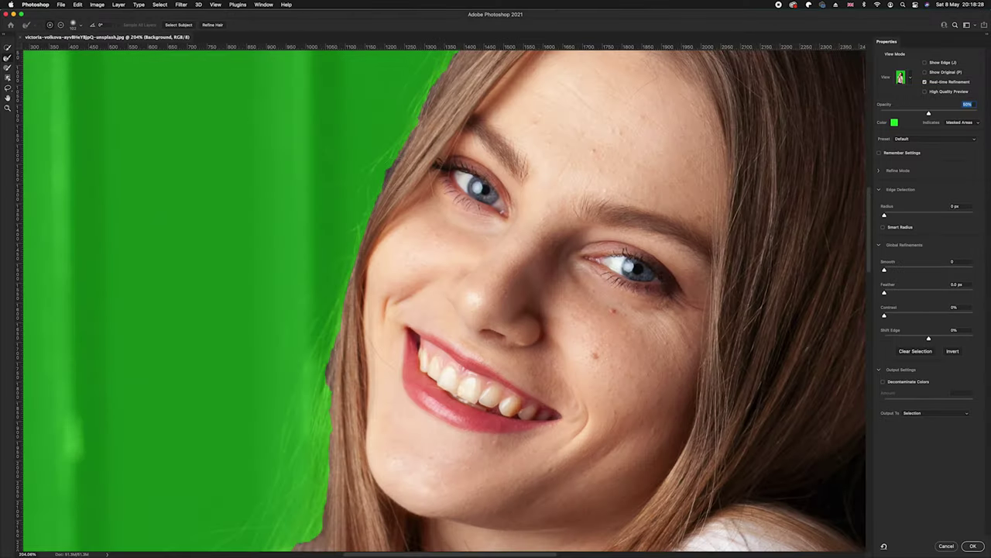
scroll(430, 234, up, 3)
drag(468, 154, 298, 395)
drag(454, 178, 359, 288)
scroll(358, 288, up, 3)
scroll(358, 288, right, 4)
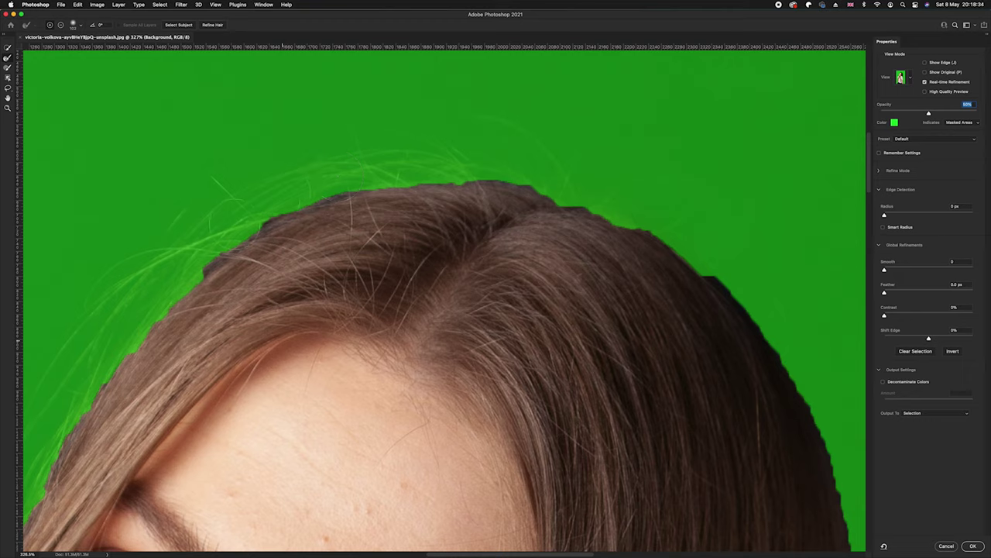
click(574, 201)
mouse_move(486, 166)
mouse_down()
mouse_move(395, 164)
mouse_move(321, 174)
mouse_up()
mouse_move(213, 220)
mouse_down()
mouse_move(177, 272)
mouse_move(291, 232)
mouse_move(341, 189)
mouse_up()
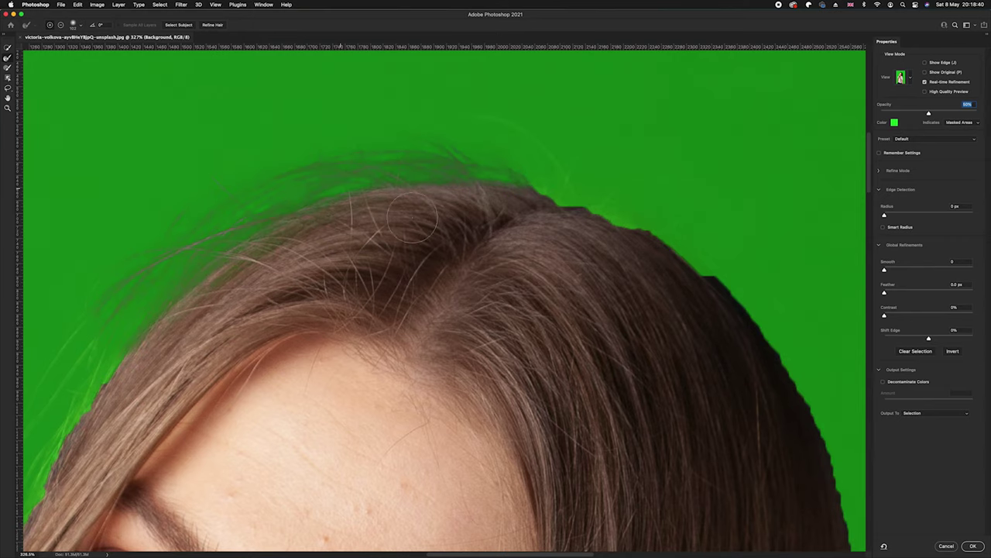
Step: Brush the refinement along the hair edge from the crown down the right side of the image to the shoulder
drag(576, 228, 343, 183)
mouse_move(289, 122)
mouse_down()
mouse_move(400, 163)
mouse_move(473, 209)
mouse_move(541, 279)
mouse_move(582, 369)
mouse_move(499, 256)
mouse_move(526, 301)
mouse_move(436, 144)
mouse_up()
drag(453, 288, 469, 441)
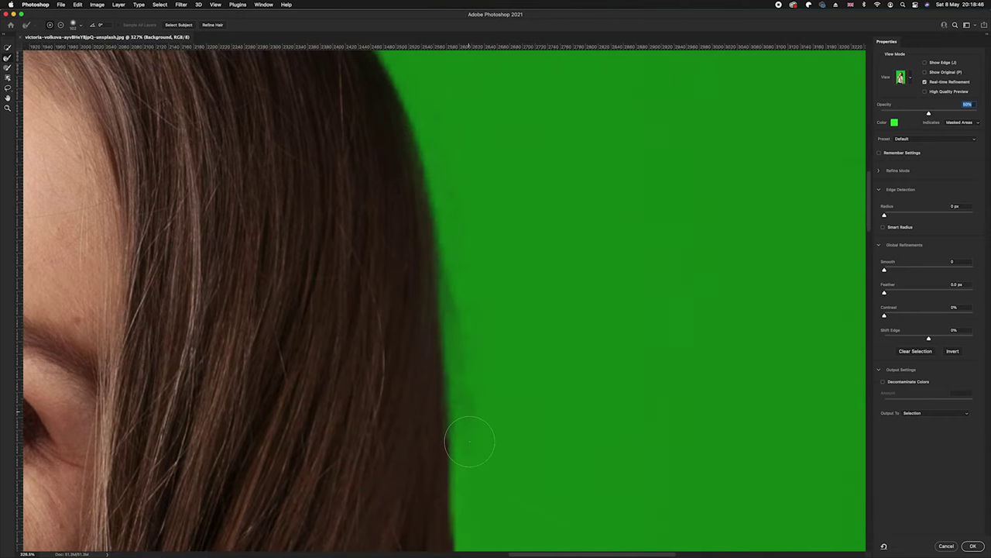
mouse_move(463, 372)
mouse_down()
mouse_move(429, 122)
mouse_move(436, 410)
mouse_move(450, 435)
mouse_move(420, 133)
mouse_move(407, 137)
mouse_move(422, 372)
mouse_move(438, 447)
mouse_up()
drag(420, 336, 387, 171)
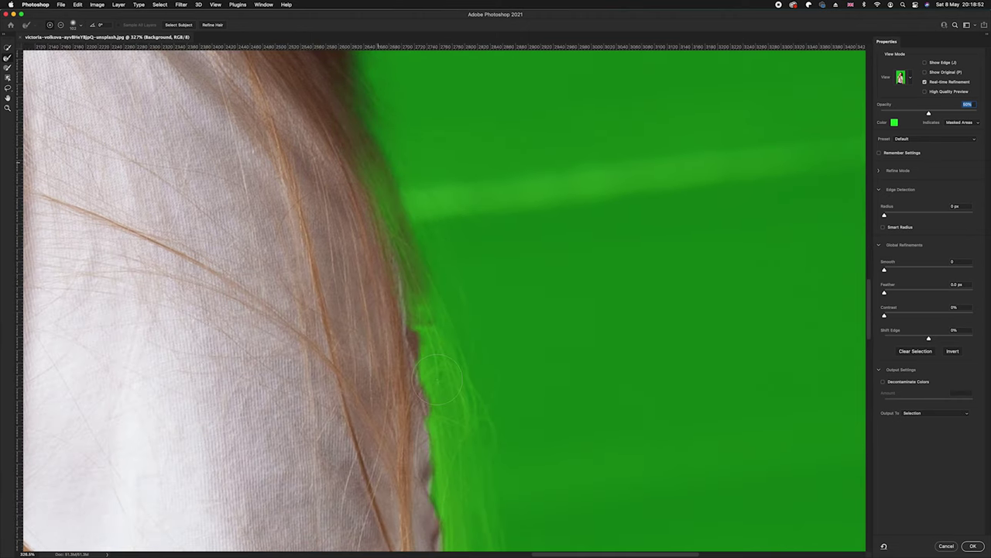
Step: Refine the selection edge along the loose hair by the sleeve and down the arm past the elbow
drag(454, 442, 420, 155)
mouse_move(418, 100)
mouse_down()
mouse_move(426, 327)
mouse_move(451, 373)
mouse_up()
mouse_move(459, 464)
mouse_down()
mouse_move(434, 126)
mouse_move(407, 319)
mouse_up()
drag(417, 264, 401, 422)
mouse_move(412, 464)
mouse_down()
mouse_move(398, 166)
mouse_move(388, 154)
mouse_move(401, 437)
mouse_up()
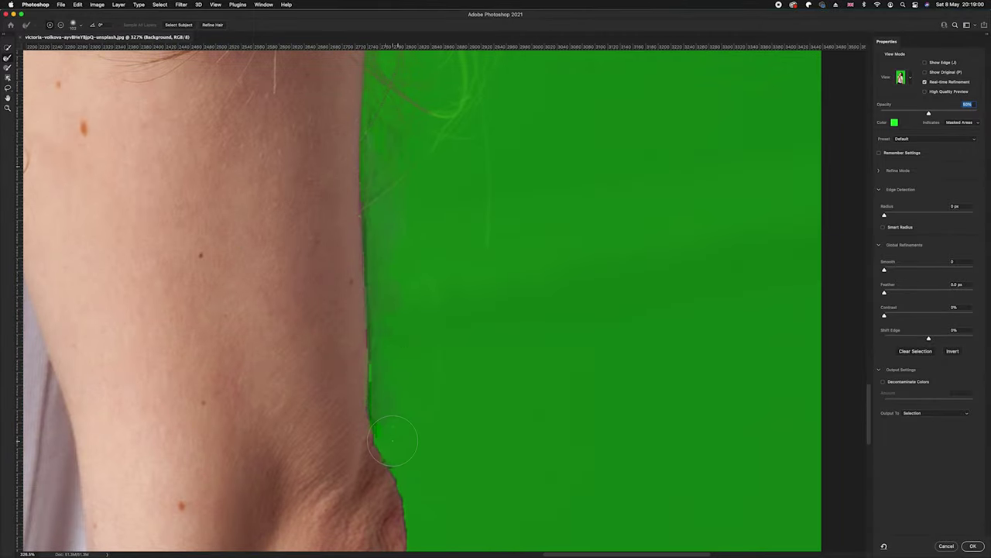
drag(414, 480, 402, 197)
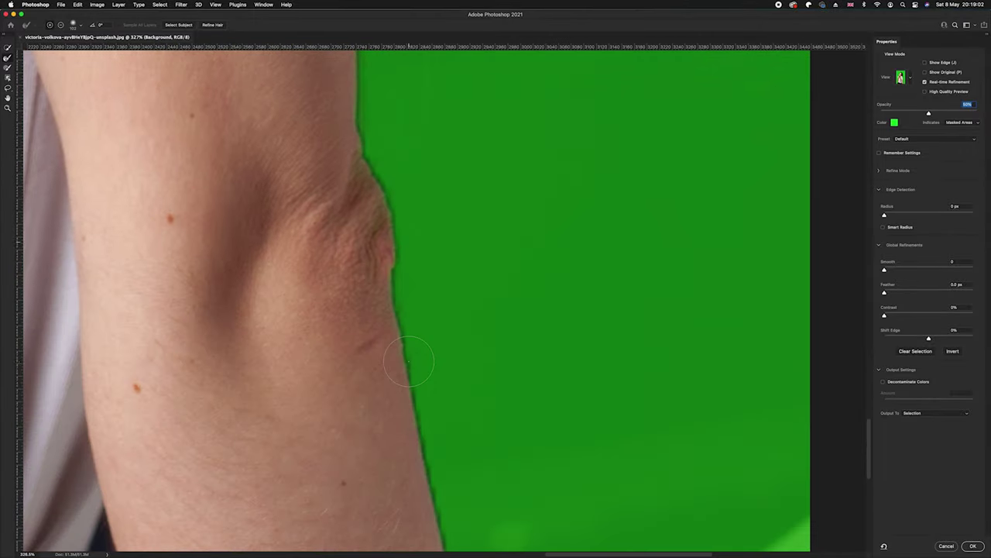
drag(511, 547, 482, 327)
Step: Refine the wispy hair ends at the lower left of the woman, removing the dark background between the strands
drag(500, 371, 738, 350)
mouse_move(302, 389)
mouse_down()
mouse_move(374, 407)
mouse_move(403, 285)
mouse_move(436, 255)
mouse_move(428, 305)
mouse_up()
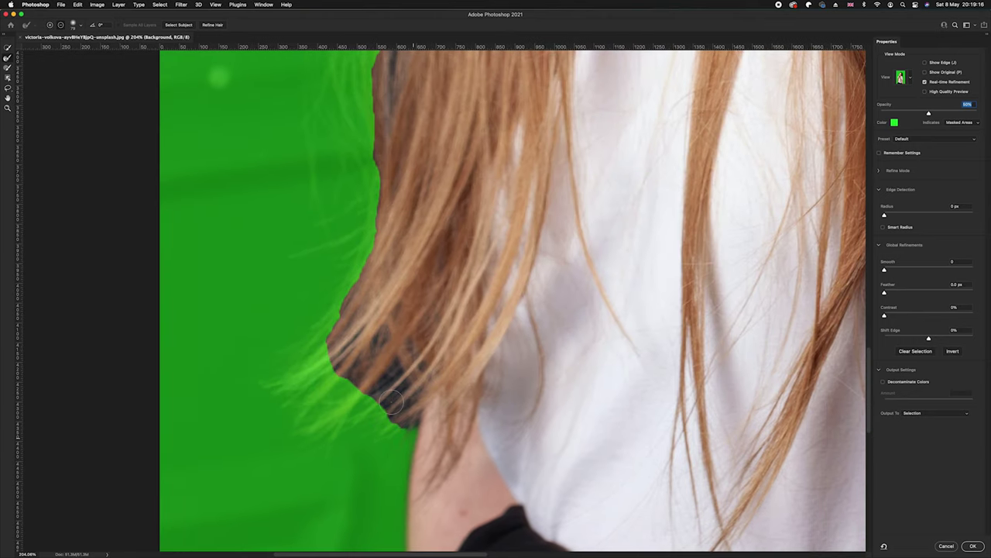
drag(415, 436, 438, 401)
scroll(437, 401, up, 1)
mouse_move(401, 422)
mouse_down()
mouse_move(394, 355)
mouse_move(349, 410)
mouse_move(396, 387)
mouse_move(306, 424)
mouse_move(338, 364)
mouse_move(290, 396)
mouse_move(331, 331)
mouse_move(353, 259)
mouse_move(332, 305)
mouse_move(382, 205)
mouse_move(366, 192)
mouse_move(365, 137)
mouse_up()
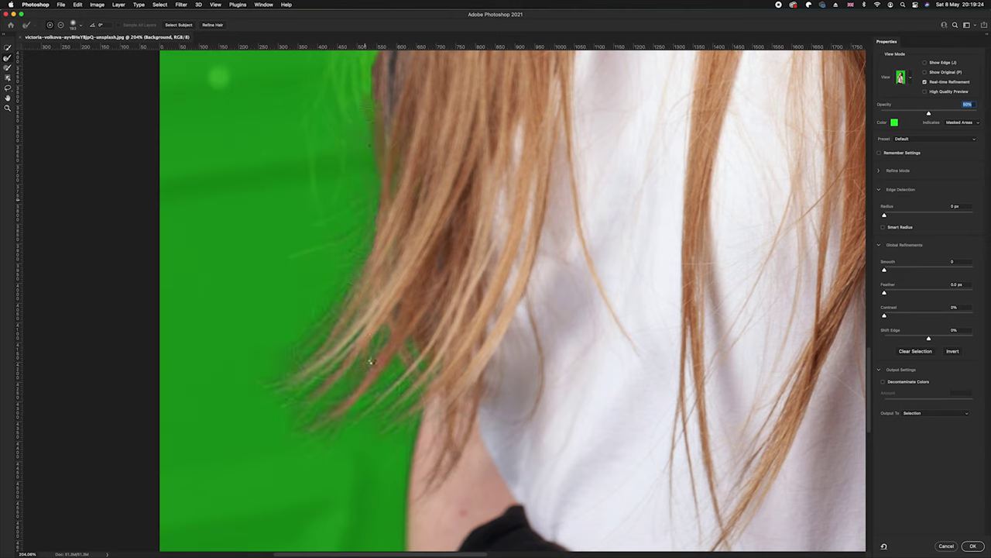
Step: Refine the wispy hair edge beside the sleeve and up around the outline of the white T-shirt's shoulder
scroll(369, 387, up, 5)
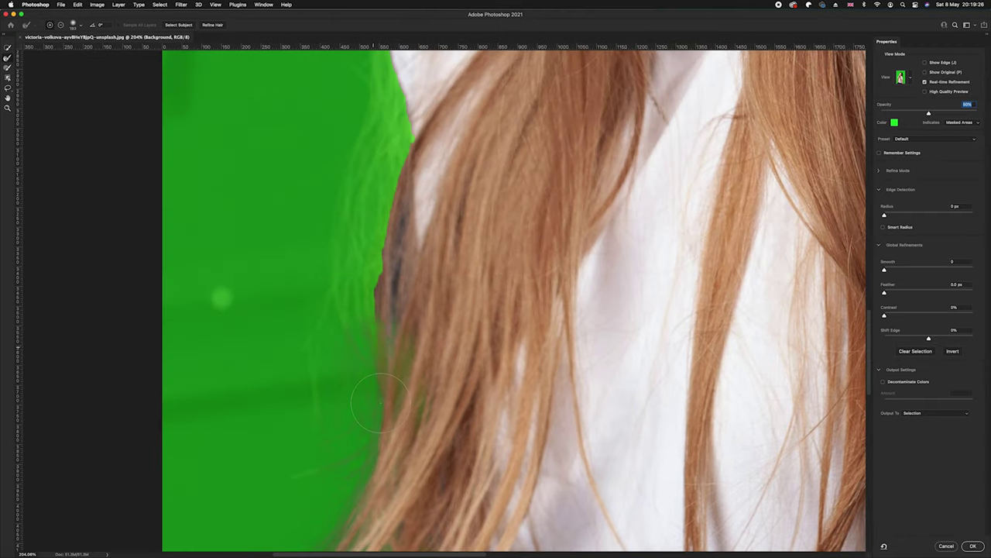
mouse_move(378, 279)
mouse_down()
mouse_move(361, 188)
mouse_move(391, 155)
mouse_up()
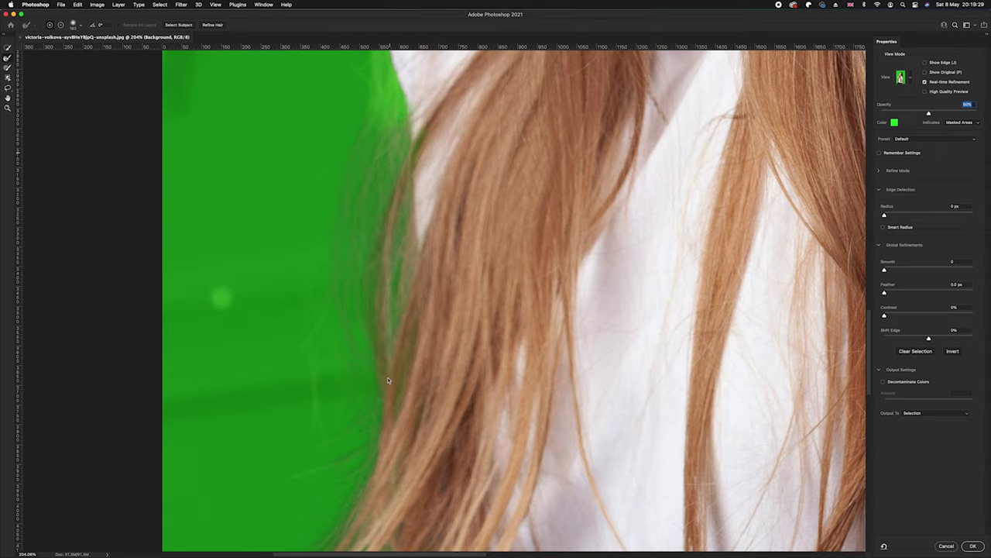
scroll(387, 381, up, 5)
scroll(385, 382, up, 1)
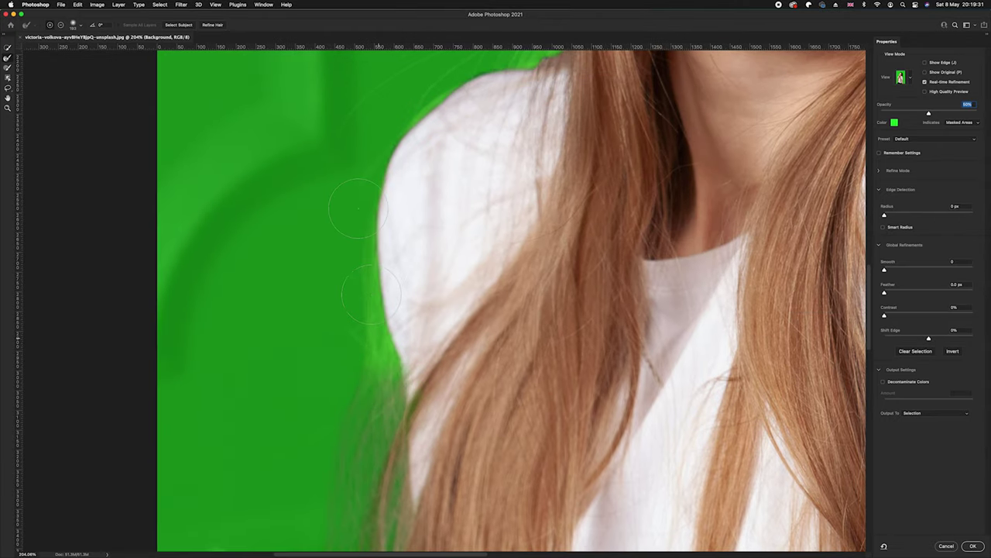
mouse_move(371, 295)
mouse_down()
mouse_move(371, 235)
mouse_move(383, 236)
mouse_up()
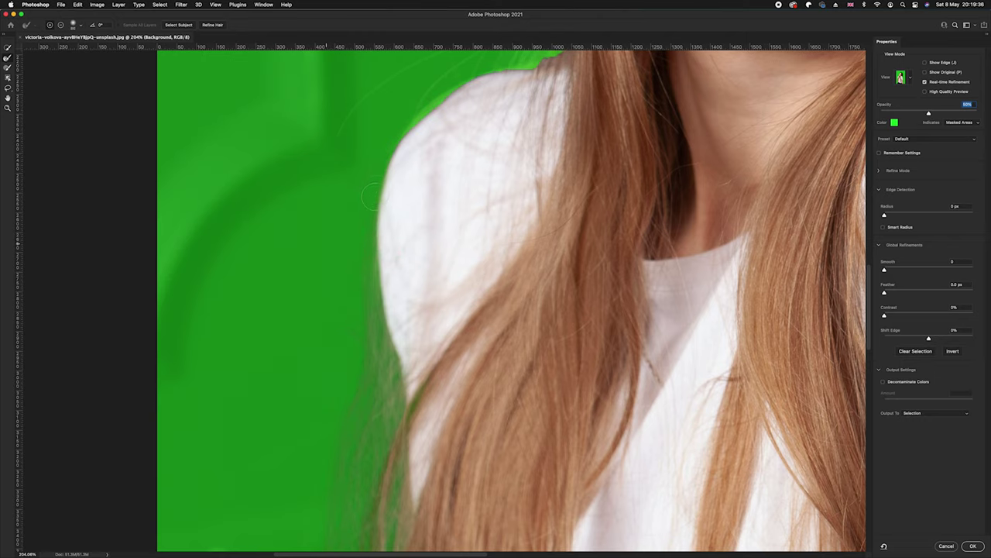
drag(420, 122, 491, 71)
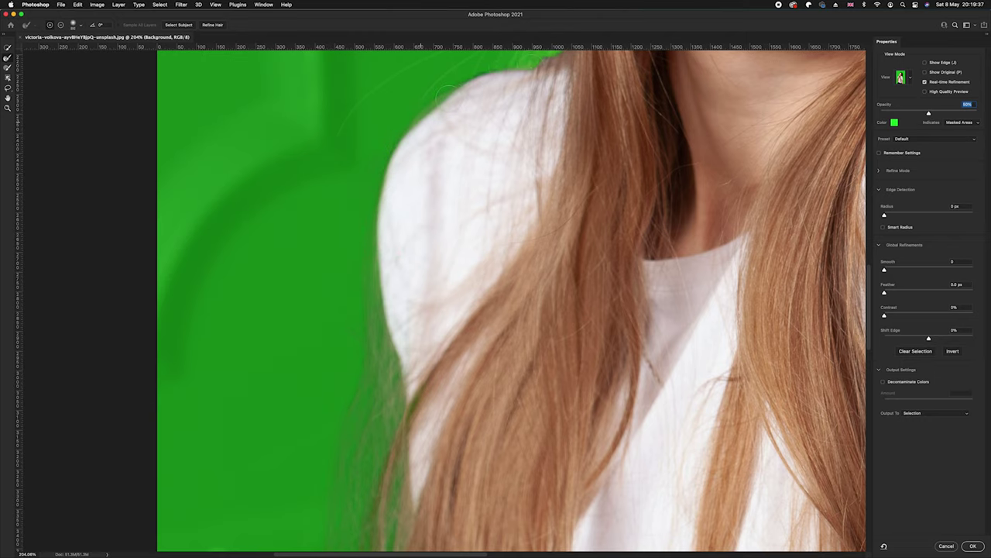
Step: Refine the fine hair edge from the shoulder up past the cheek and temple to the upper side of the head
drag(571, 99, 425, 337)
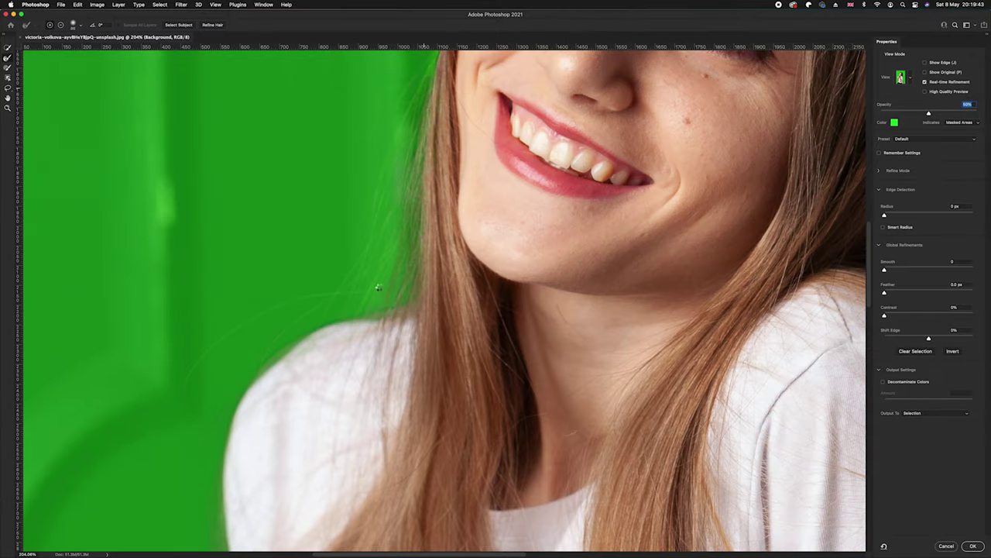
scroll(362, 332, up, 3)
mouse_move(363, 331)
mouse_down()
mouse_move(359, 236)
mouse_move(395, 150)
mouse_up()
drag(379, 182, 424, 96)
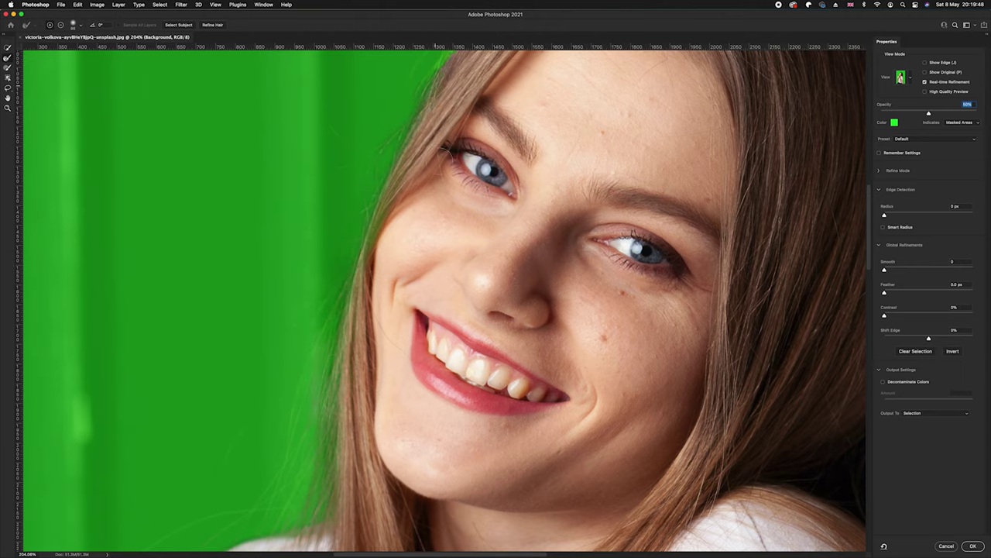
scroll(336, 327, up, 5)
scroll(336, 327, right, 4)
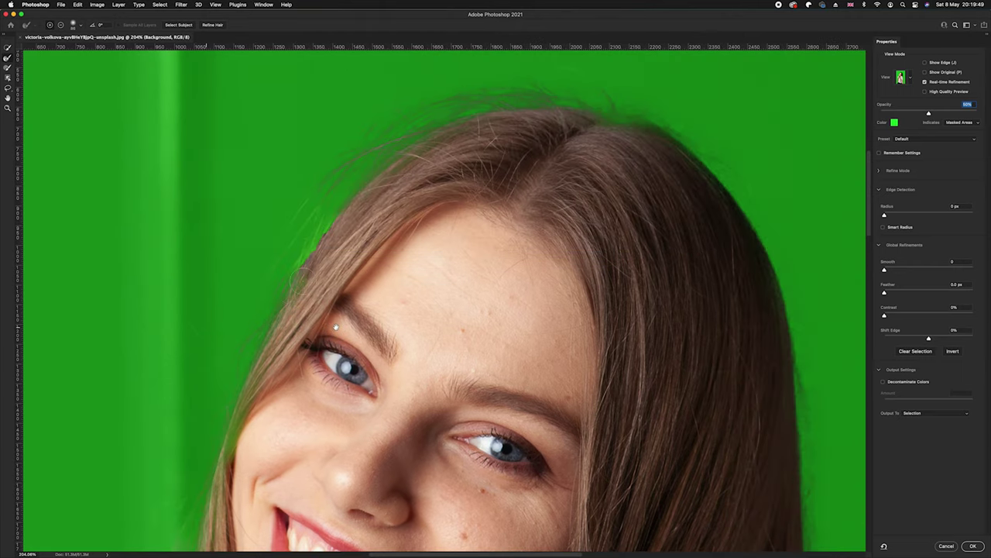
mouse_move(335, 326)
mouse_down()
mouse_move(309, 247)
mouse_move(324, 223)
mouse_up()
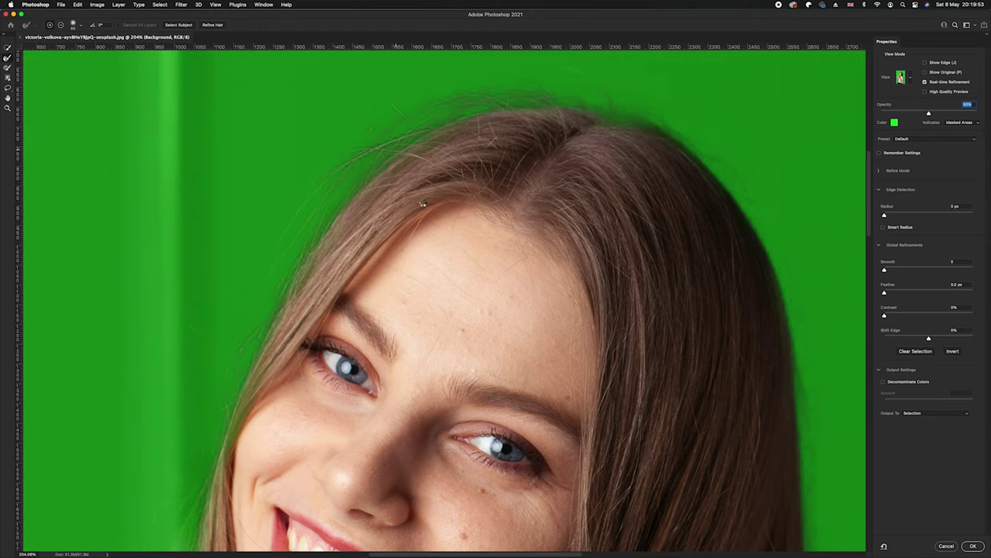
key(super+0)
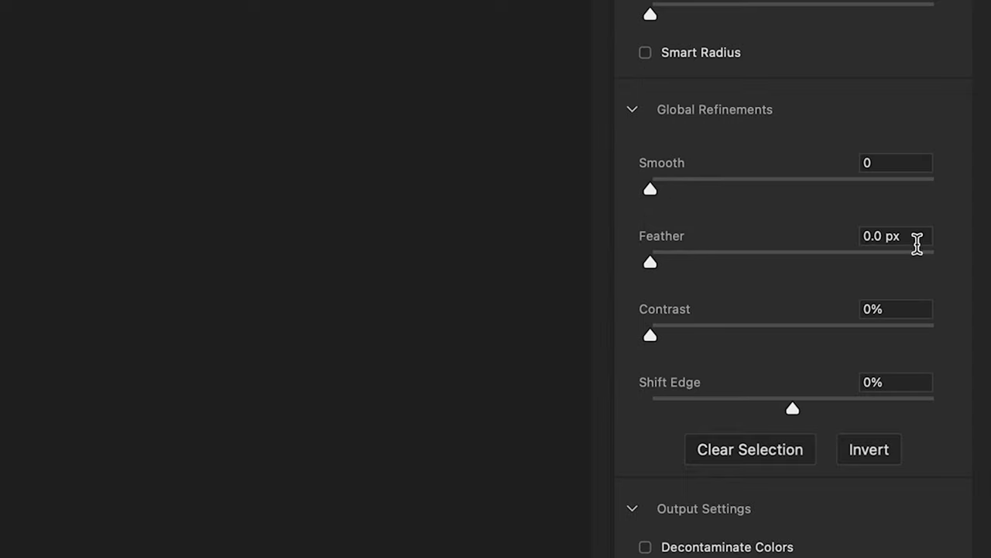
Step: Set the selection edge's Feather to 0.5 px
drag(902, 236, 795, 233)
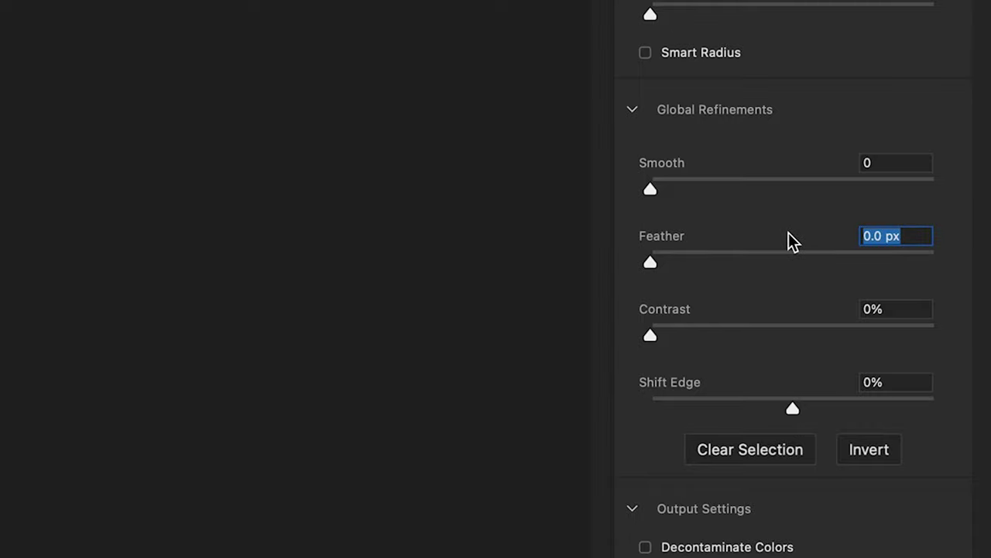
text(0.5)
key(BackSpace)
text(5)
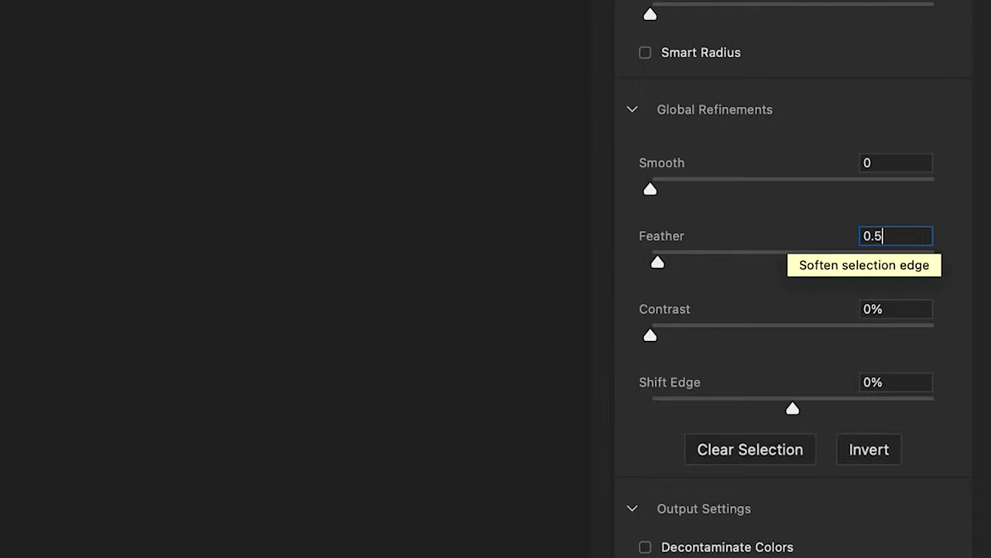
key(Tab)
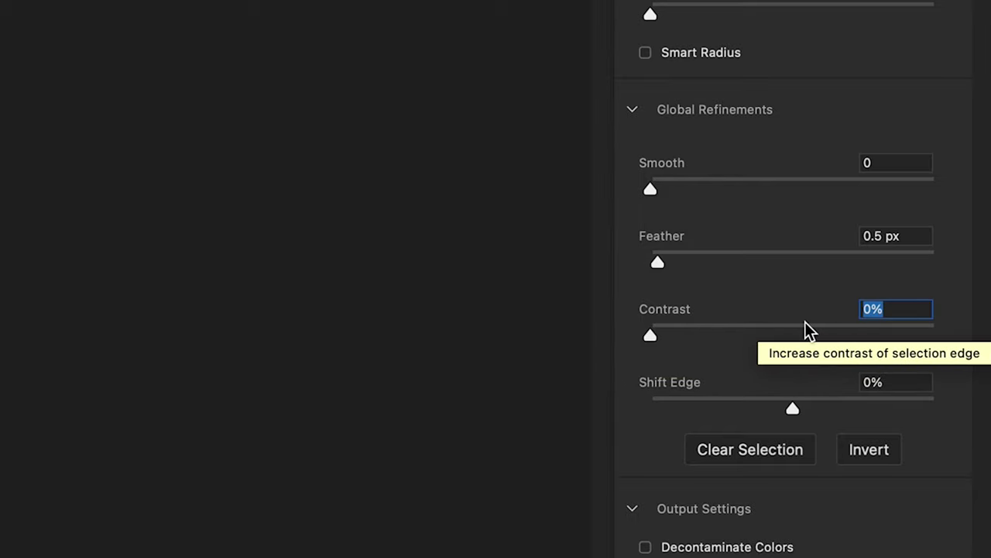
Step: Output the refined selection to a New Layer with Layer Mask, with Decontaminate Colors enabled
scroll(782, 520, down, 1)
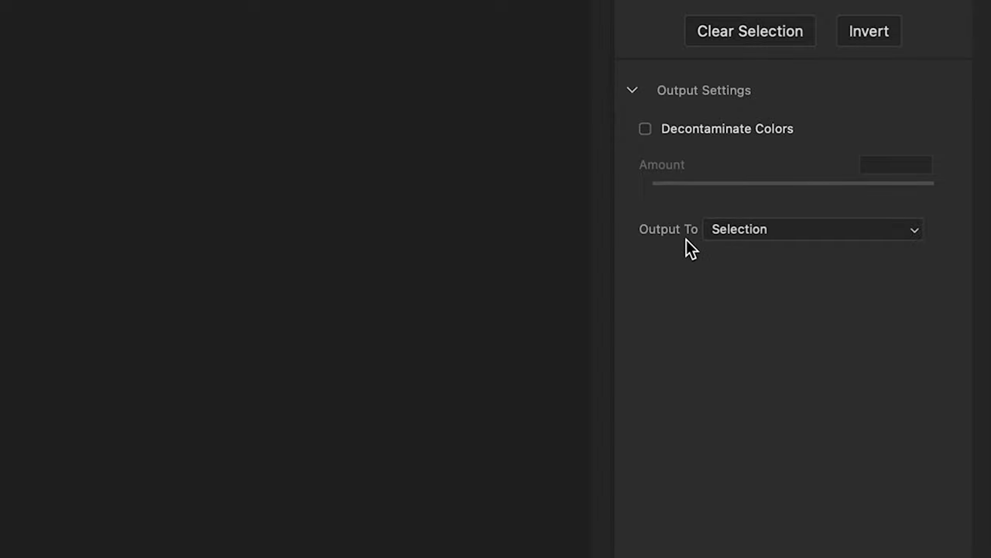
click(709, 232)
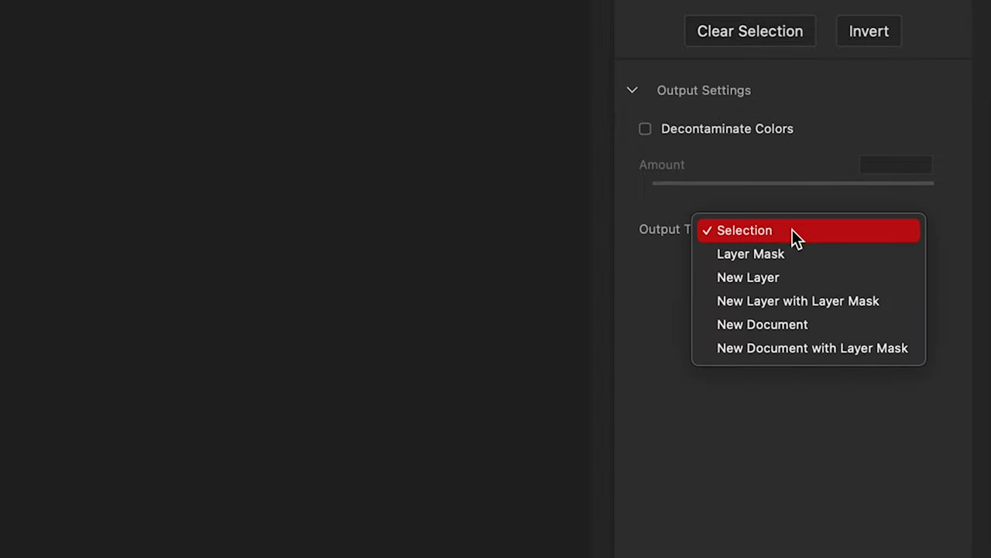
click(792, 300)
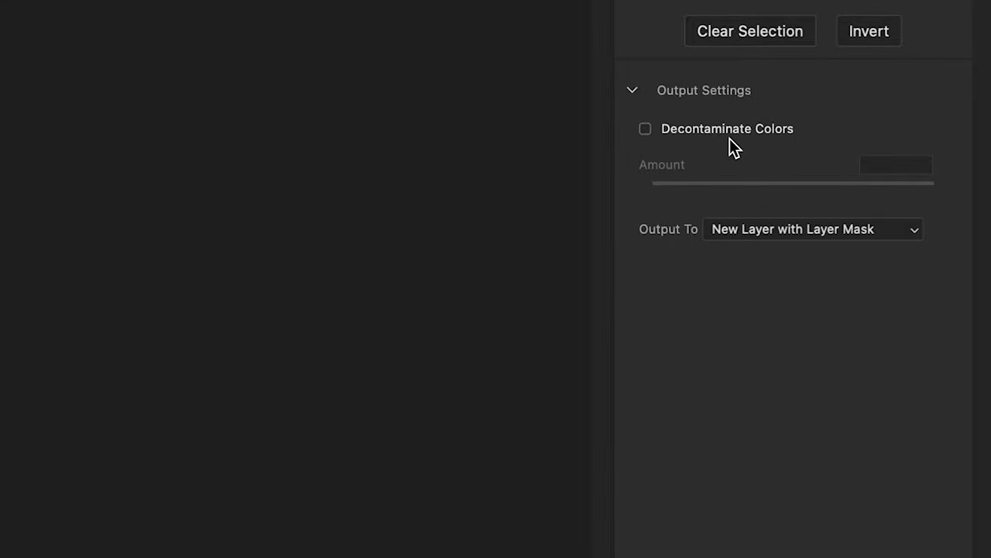
click(647, 131)
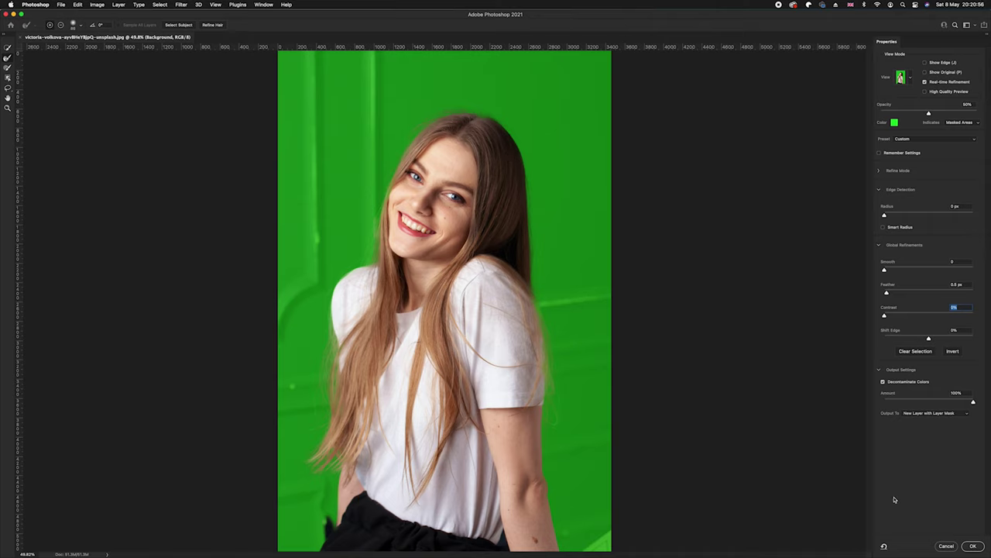
click(974, 546)
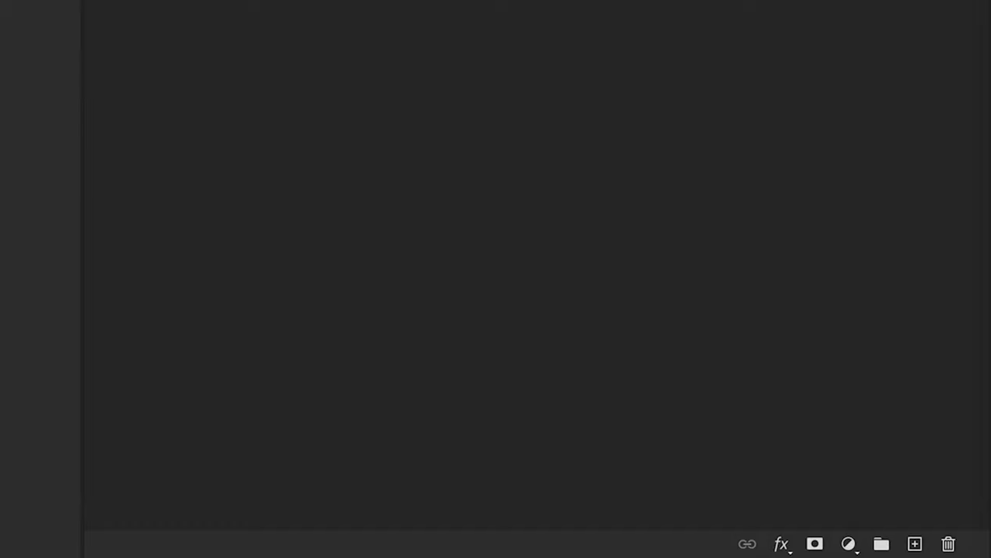
Step: Add a Solid Color fill layer in black (#000000) and place it directly beneath the masked cutout layer
click(849, 544)
click(845, 540)
click(842, 532)
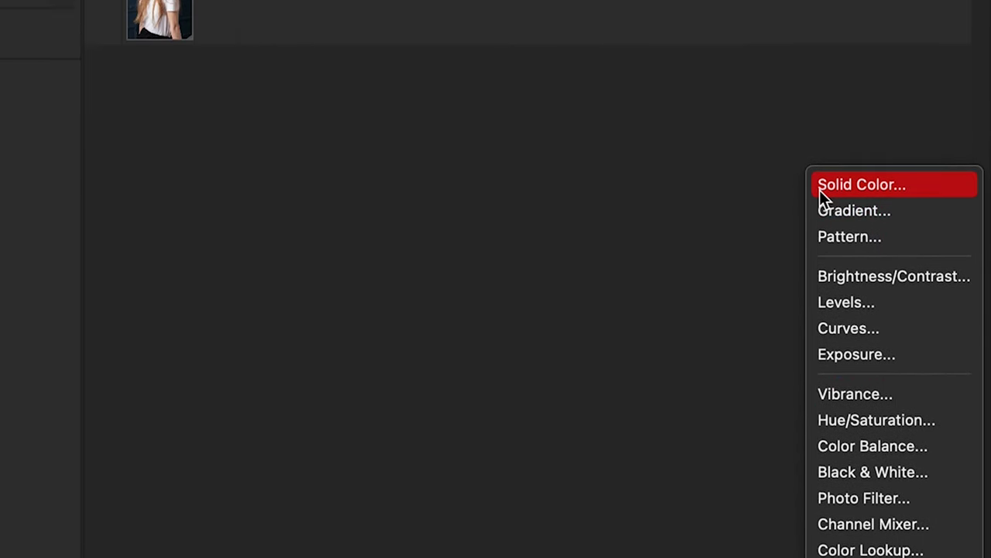
click(822, 192)
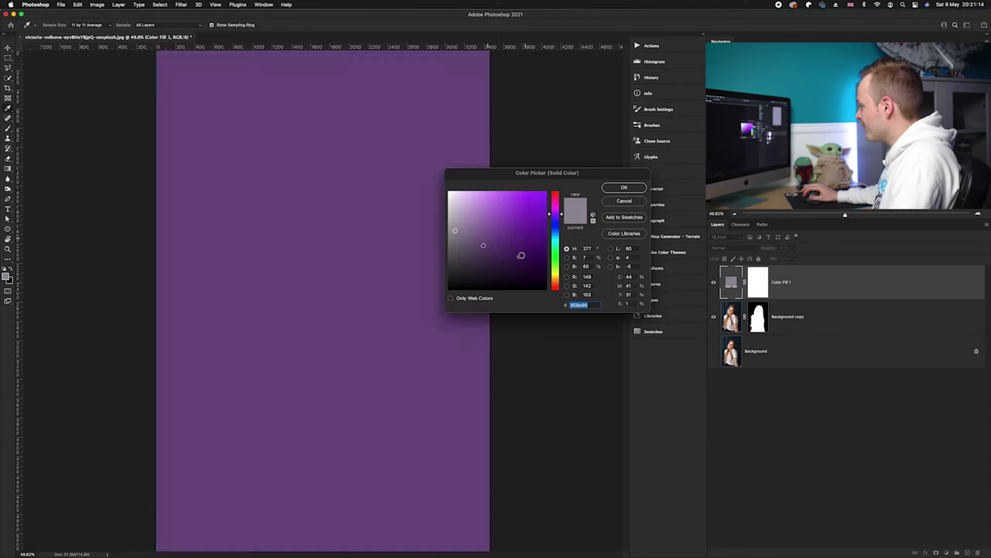
drag(521, 254, 436, 295)
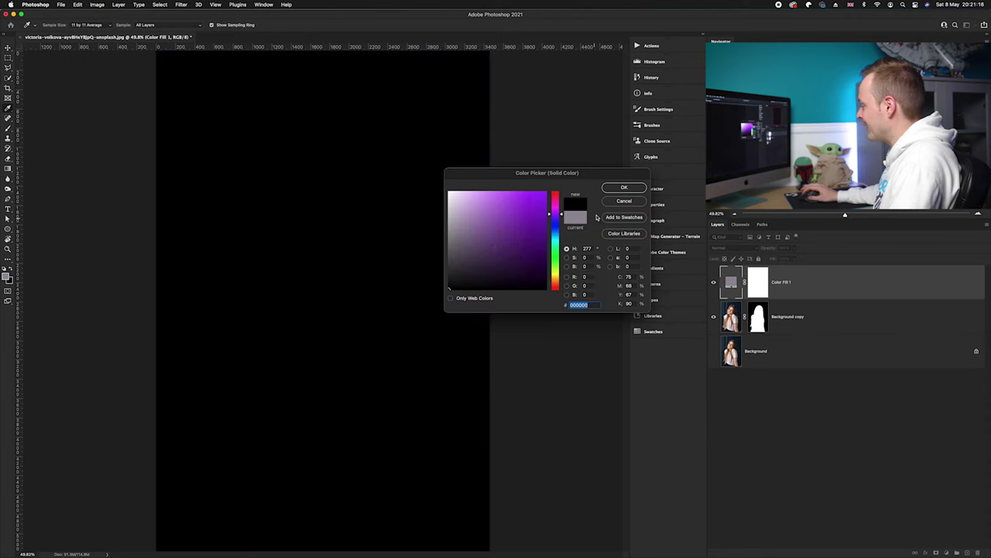
click(622, 188)
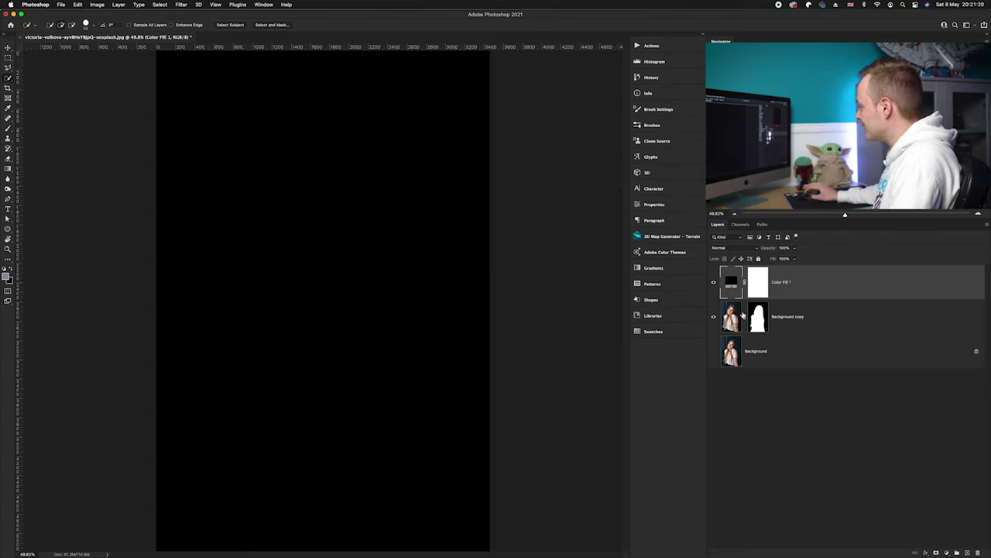
drag(732, 283, 736, 332)
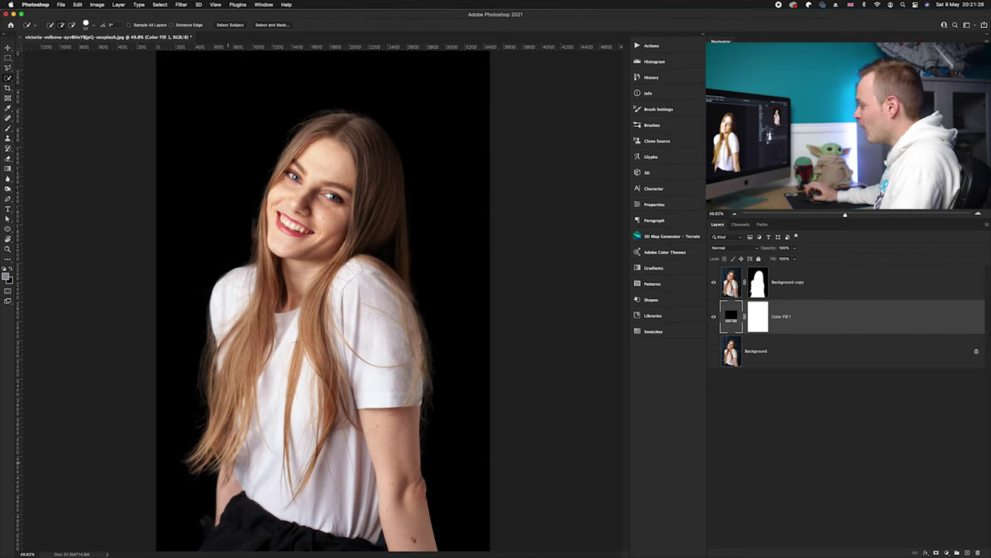
Step: Examine the cutout's hair edges against the black fill, from the lower hair ends up to the head
scroll(201, 470, up, 3)
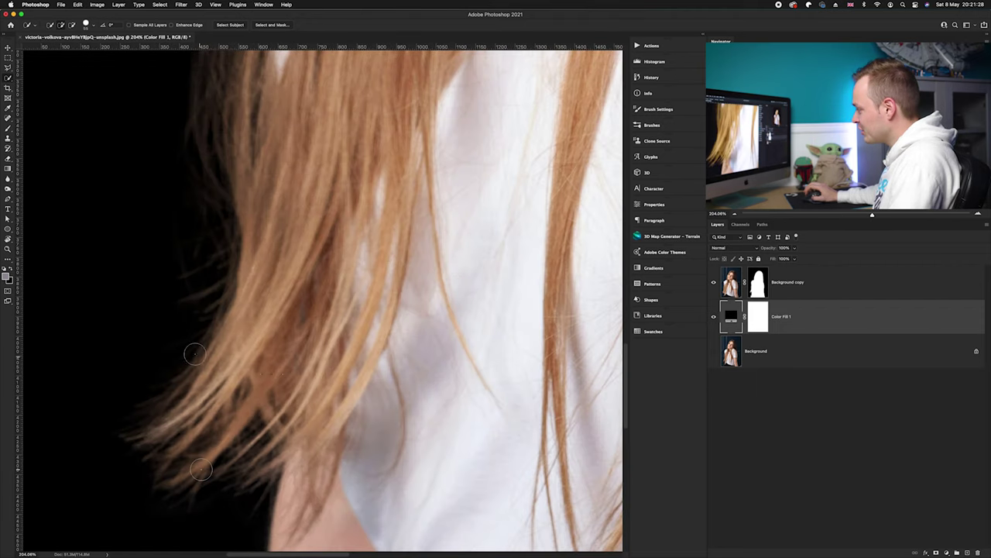
drag(220, 455, 221, 534)
drag(228, 298, 225, 542)
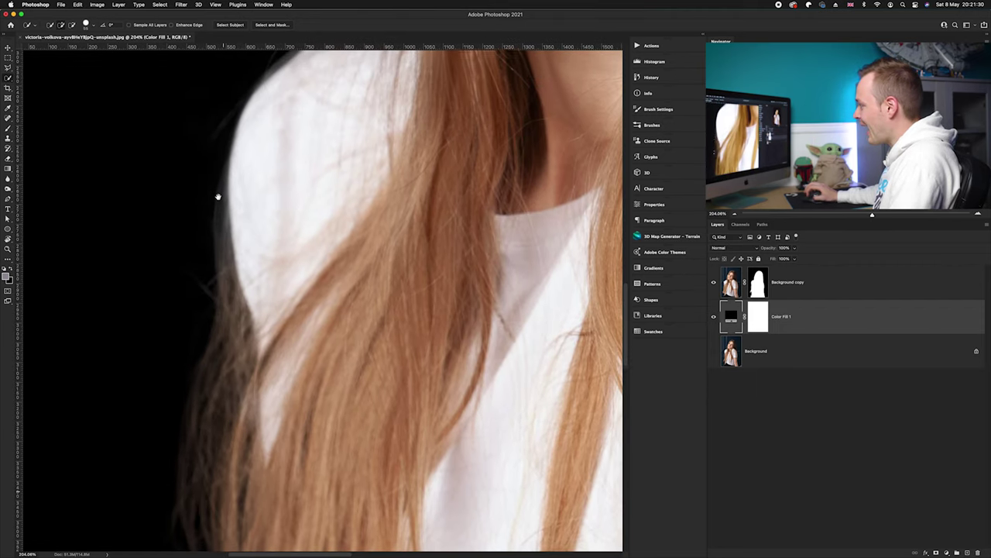
drag(219, 197, 200, 458)
drag(383, 168, 297, 392)
mouse_move(324, 256)
mouse_down()
mouse_move(310, 294)
mouse_move(250, 332)
mouse_move(297, 226)
mouse_move(431, 323)
mouse_move(291, 201)
mouse_move(321, 256)
mouse_move(403, 202)
mouse_up()
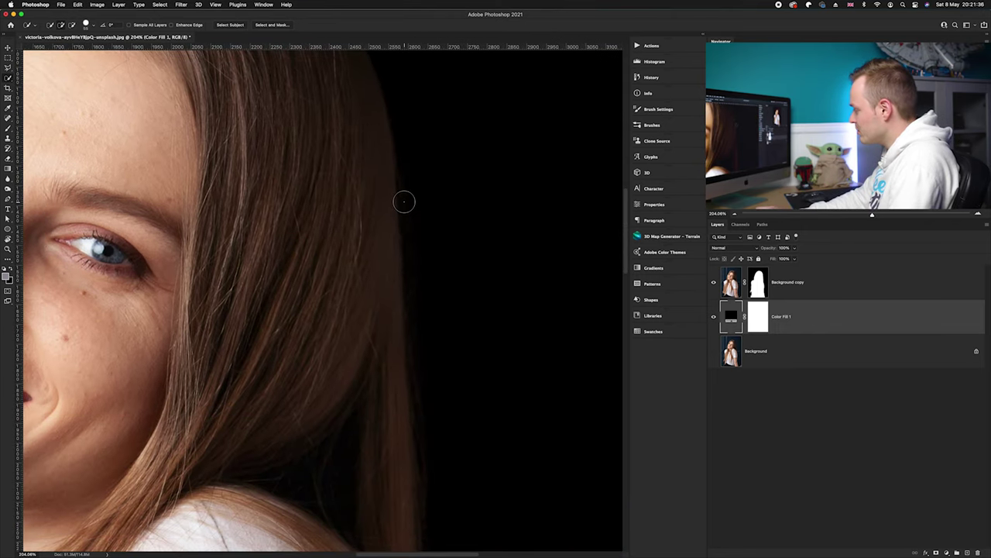
key(super+0)
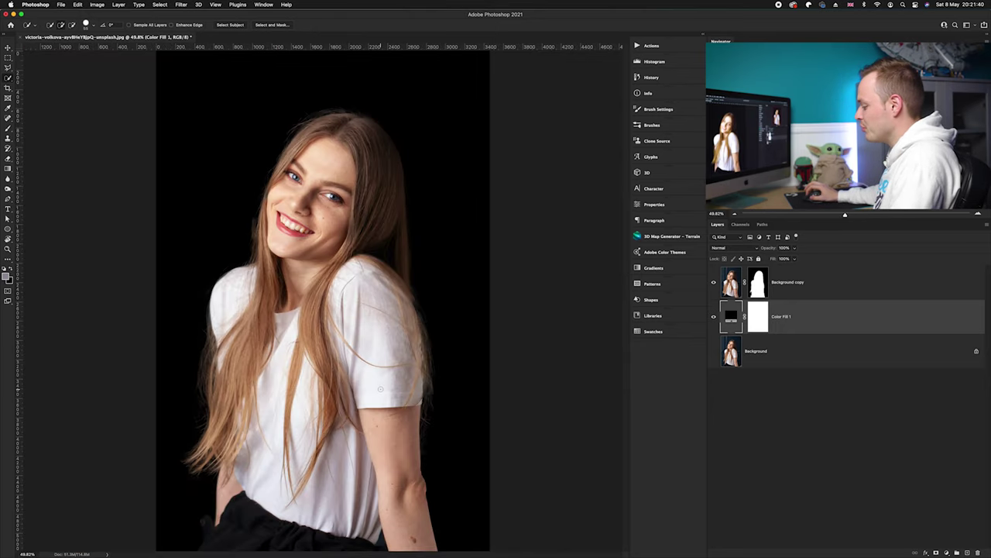
Step: Preview the petr-vysohlid sunset beach image on the desktop and place it in the portrait document between the cutout and the black fill
key(F11)
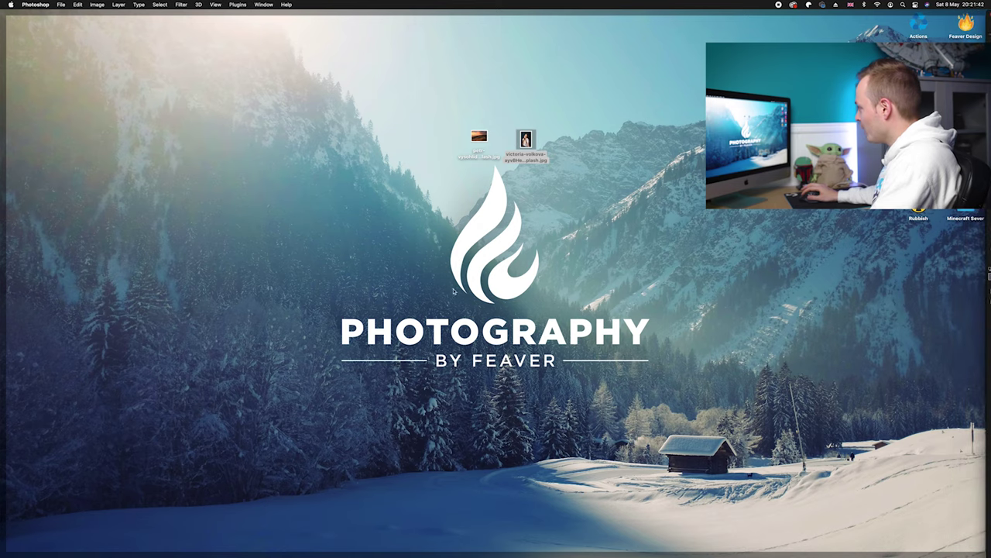
click(481, 139)
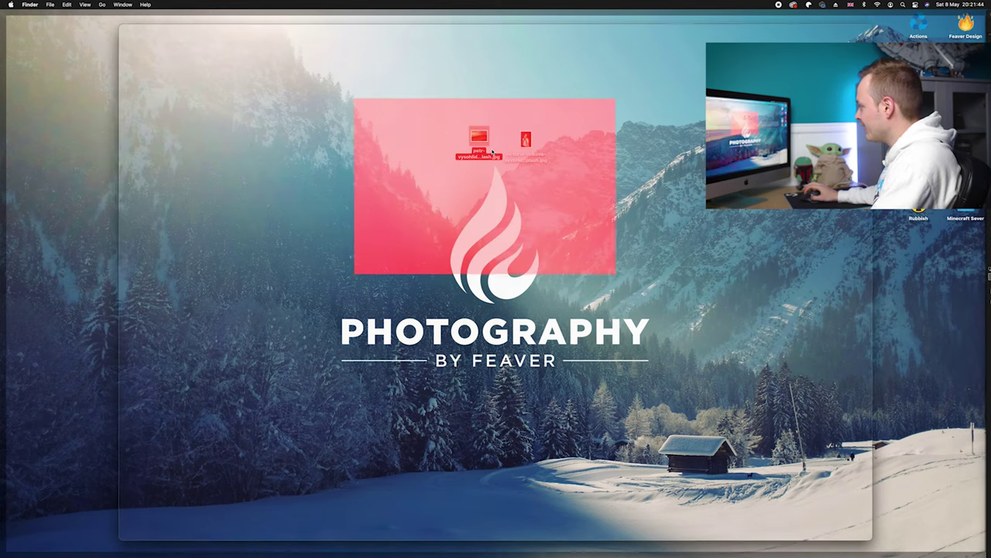
key(space)
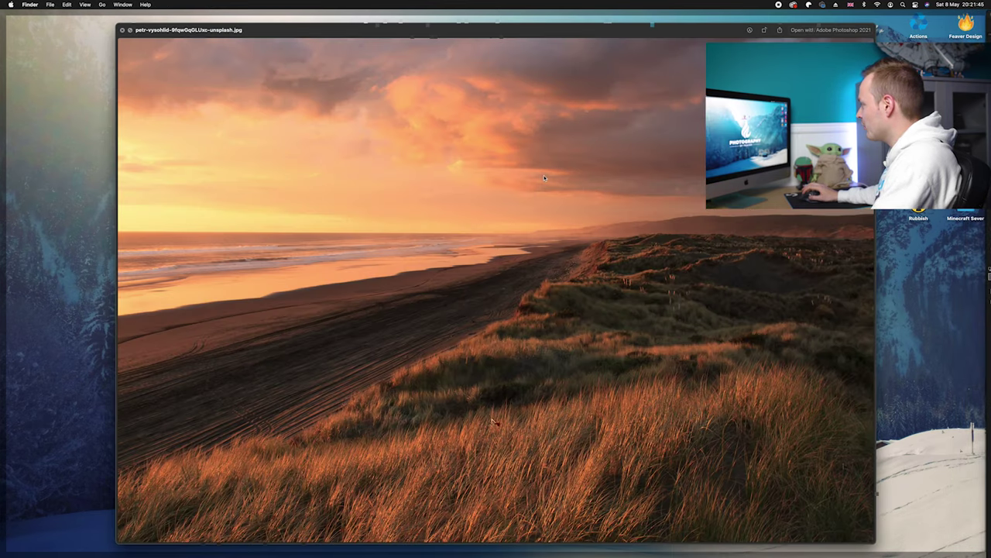
key(space)
drag(479, 137, 378, 253)
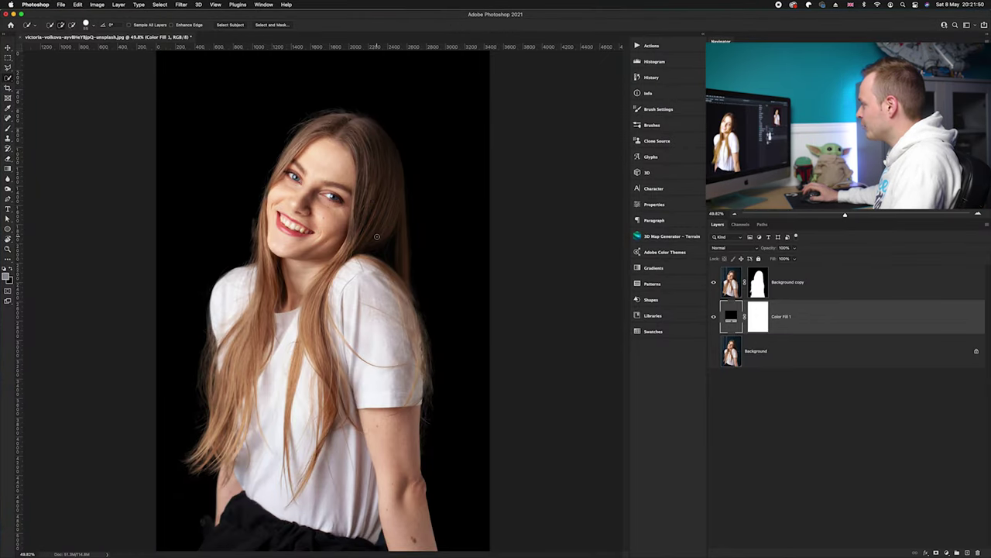
Step: Scale the placed sunset image proportionally to about 189% so it fills the canvas behind the woman, and commit the transform
key(super+minus)
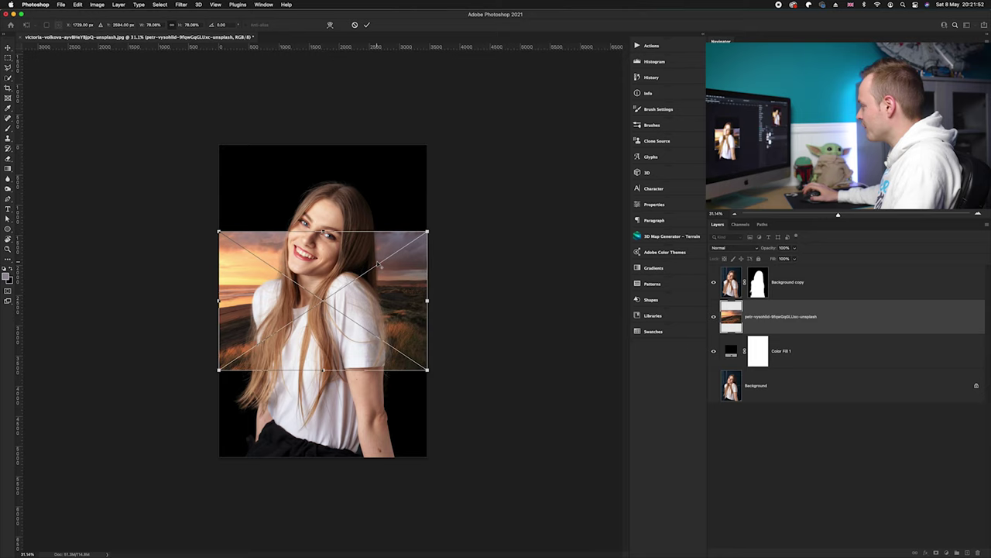
drag(324, 231, 331, 145)
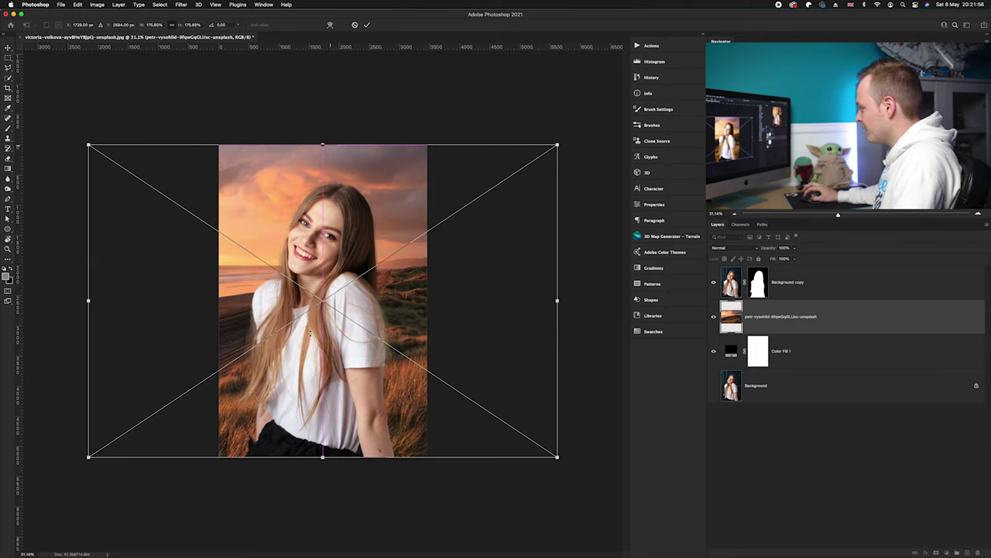
drag(322, 457, 322, 482)
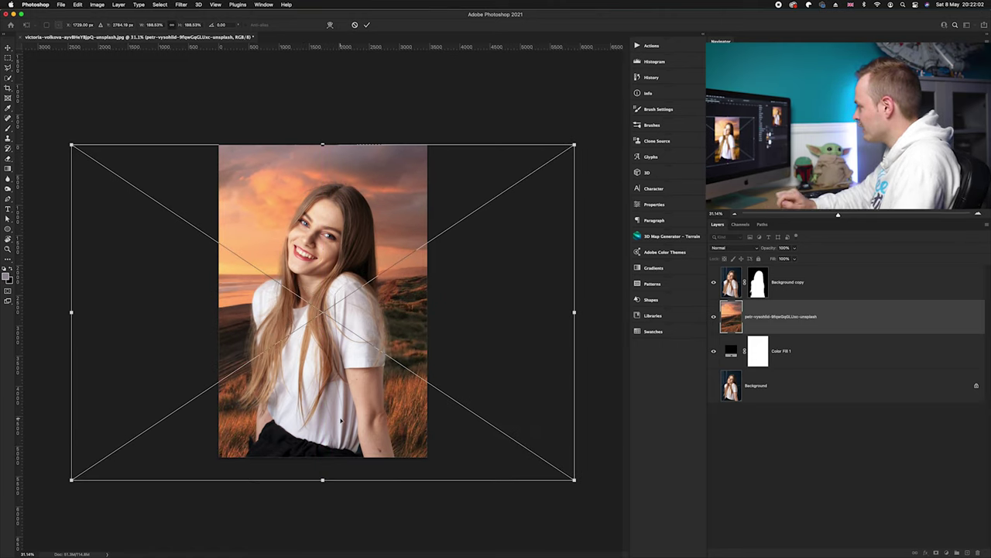
key(Return)
key(w)
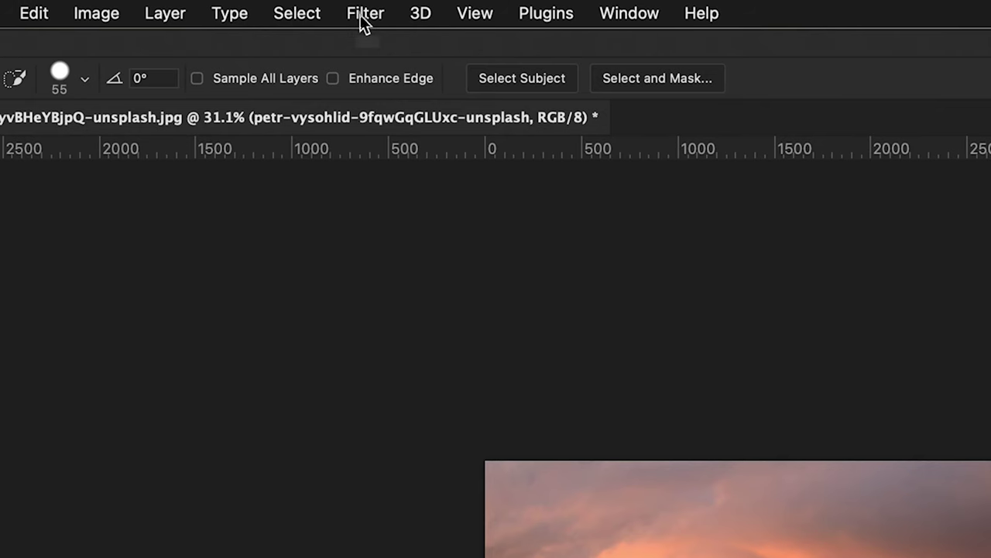
Step: Apply a Gaussian Blur with a 15-pixel radius to the sunset background layer as a smart filter
click(364, 22)
mouse_move(425, 333)
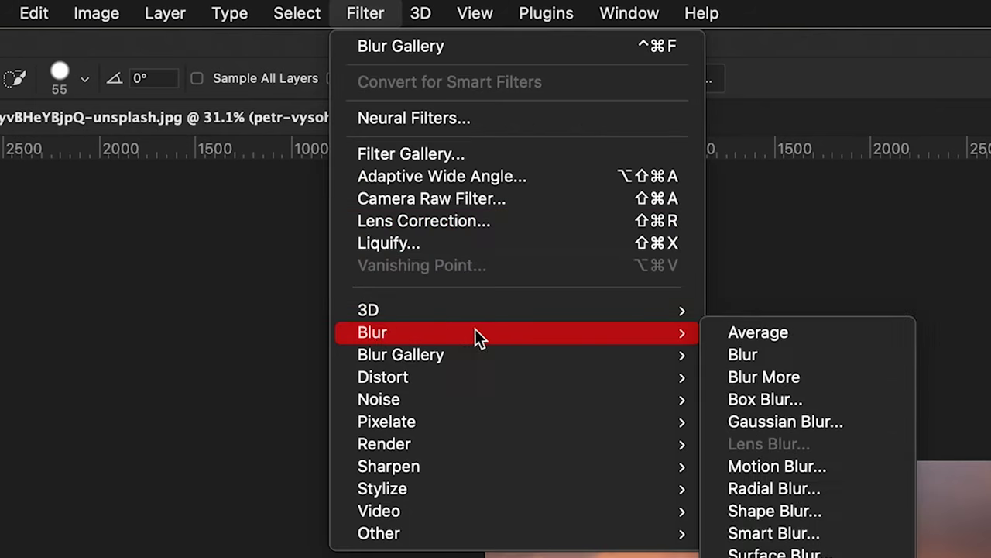
click(790, 421)
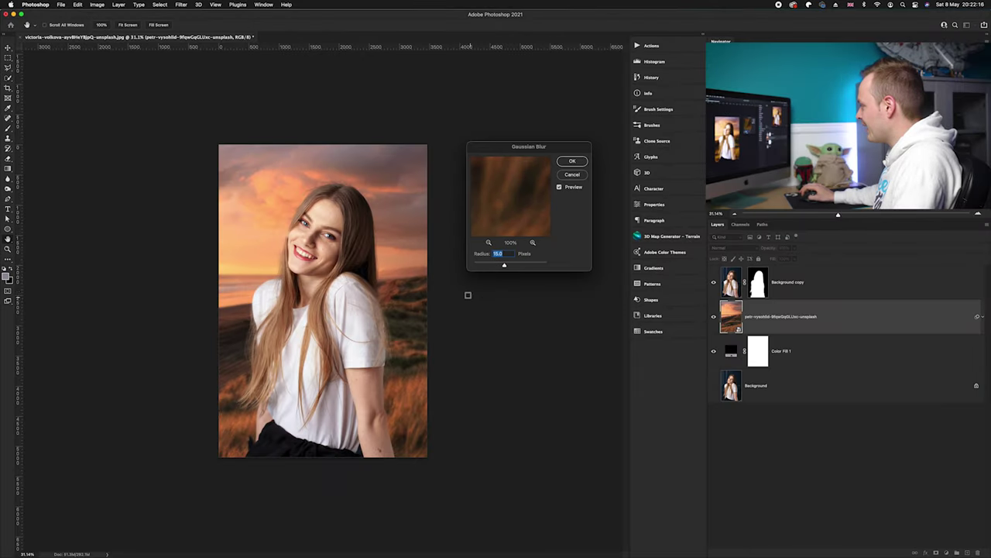
click(573, 162)
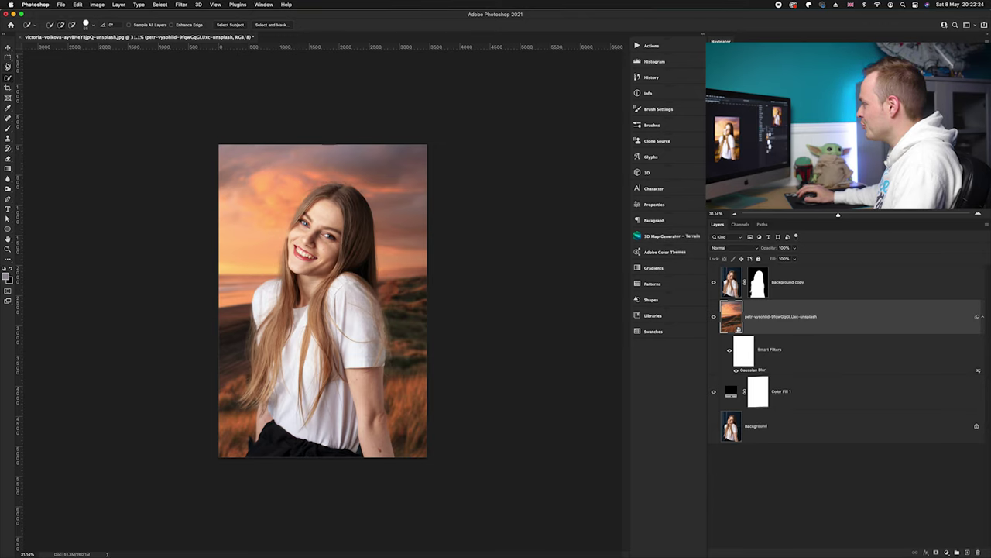
Step: Examine the woman's hair edges against the blurred sunset, from the lower strands up to the head, and the overall composite
key(v)
scroll(304, 320, up, 5)
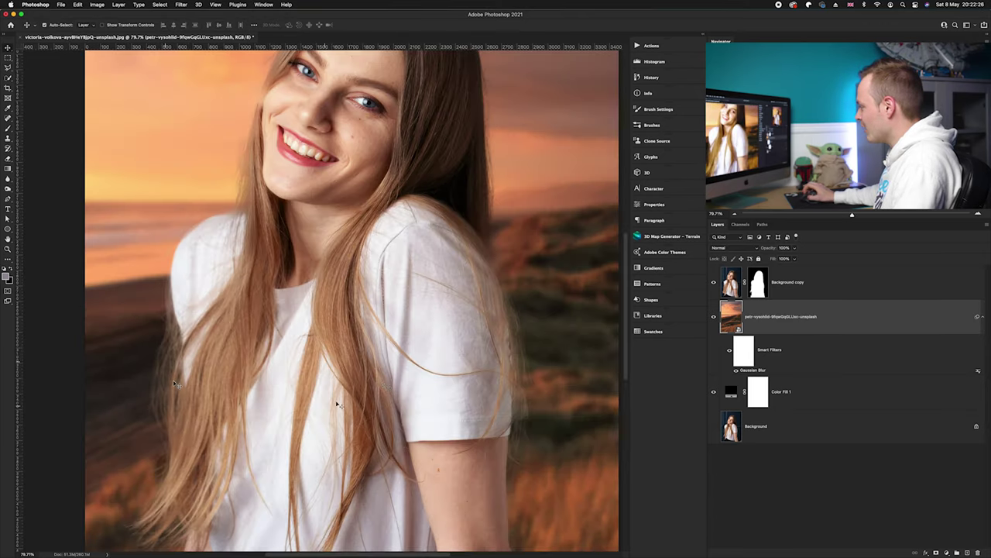
scroll(542, 335, up, 3)
scroll(421, 142, up, 5)
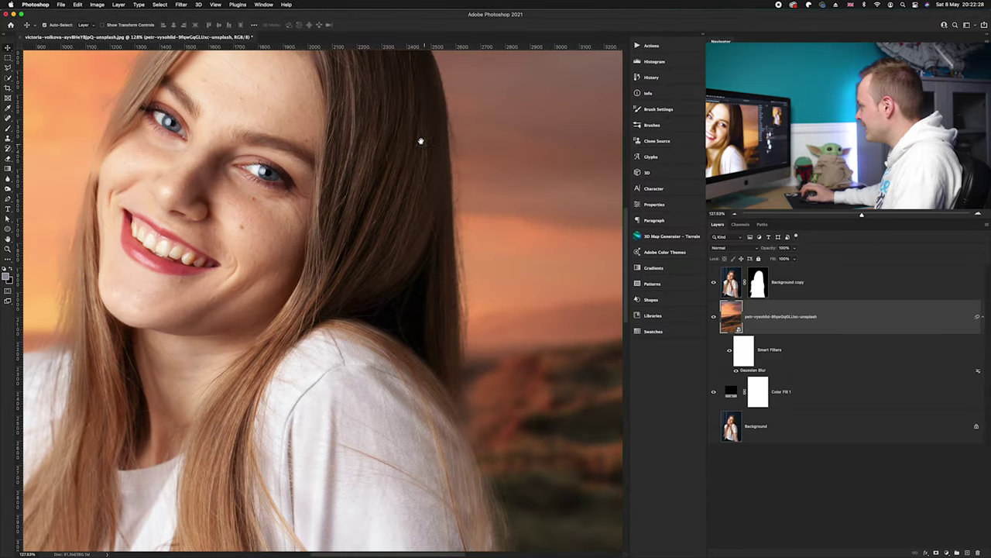
scroll(432, 245, down, 3)
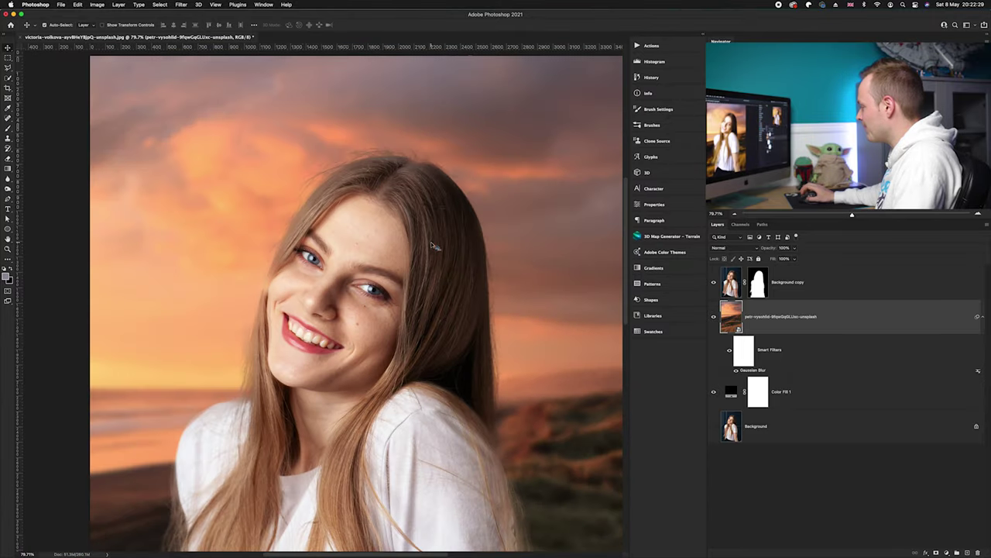
scroll(432, 245, down, 2)
scroll(432, 245, down, 2)
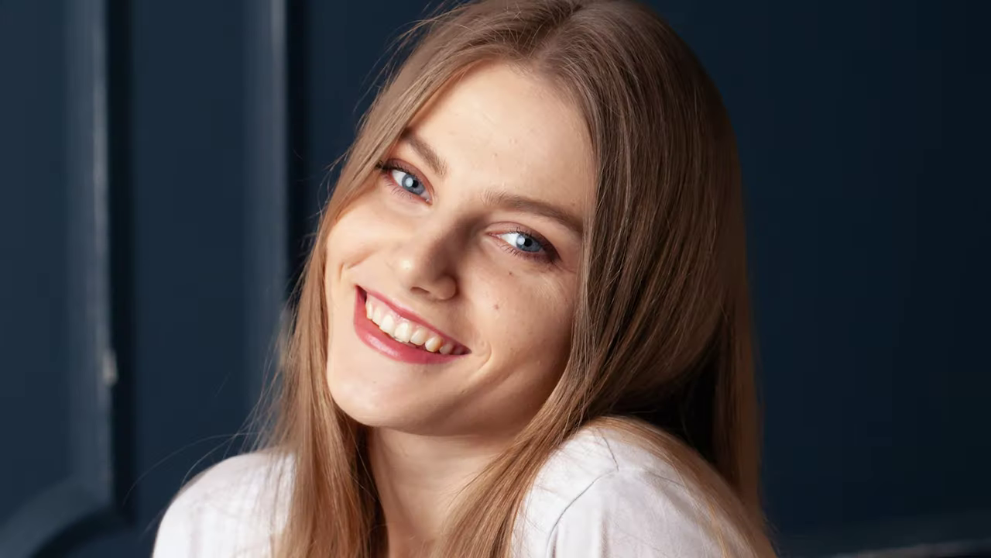